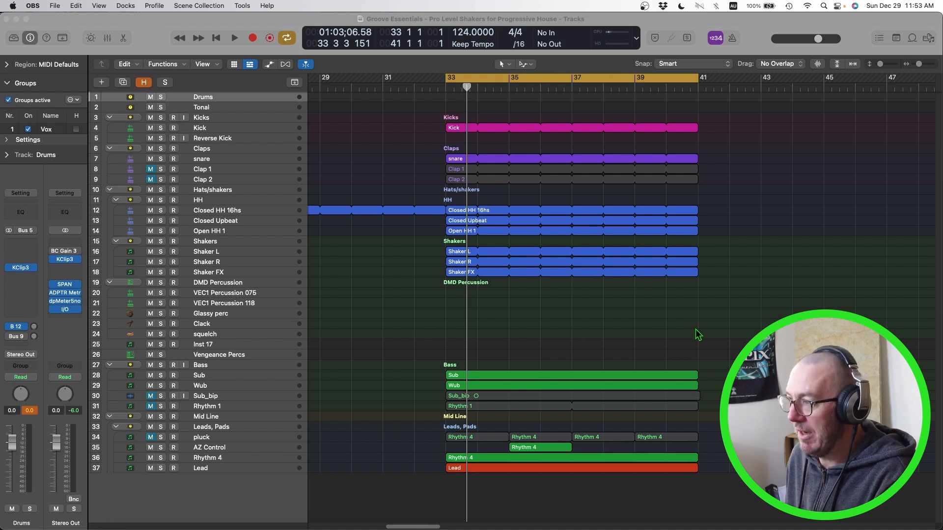
Step: Create one software instrument track with an empty channel strip below the DMD Percussion stack and hide the sound library
click(243, 284)
click(244, 284)
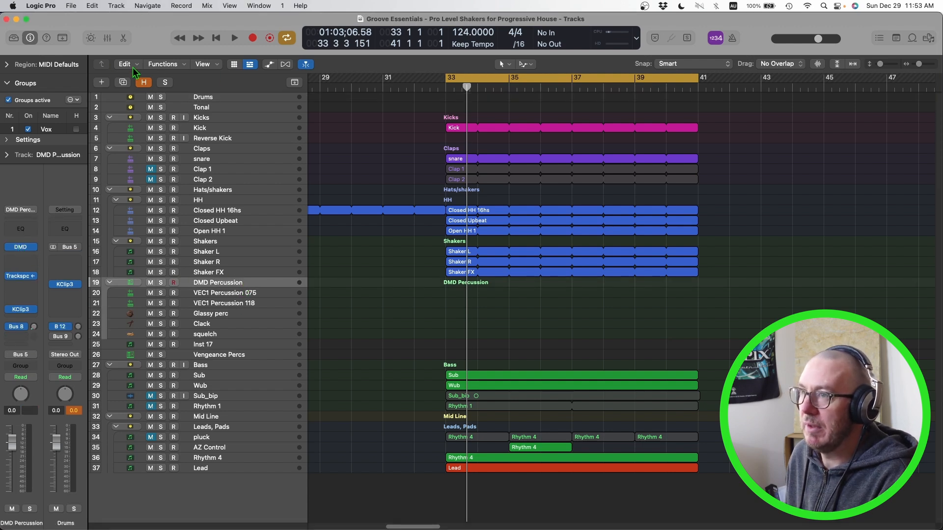
click(105, 83)
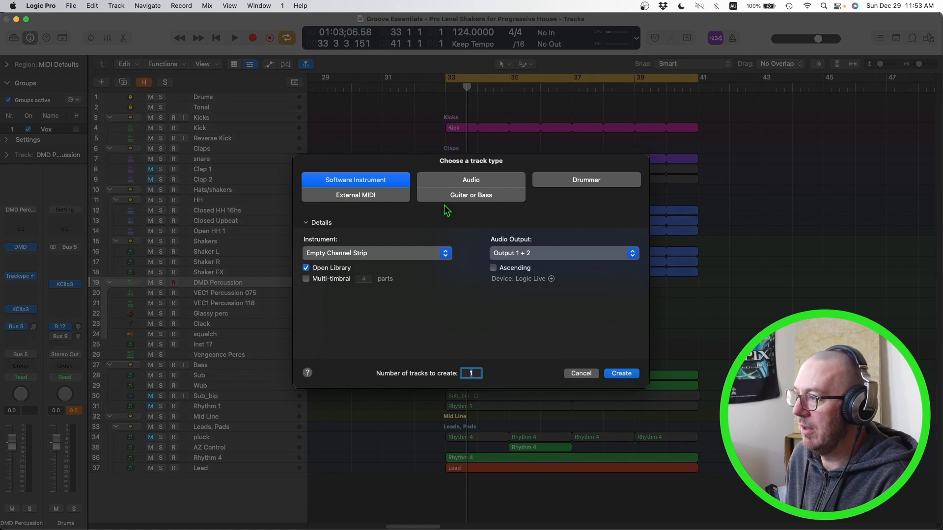
click(623, 374)
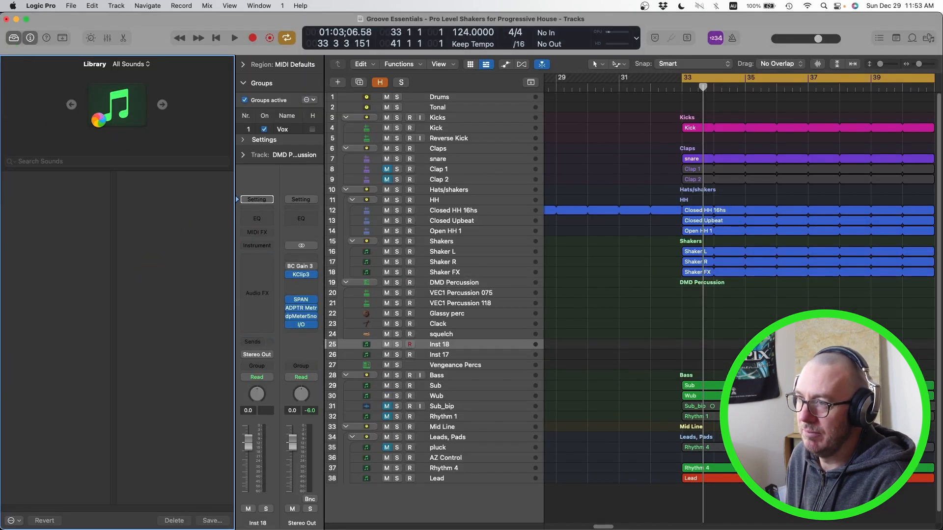
click(14, 38)
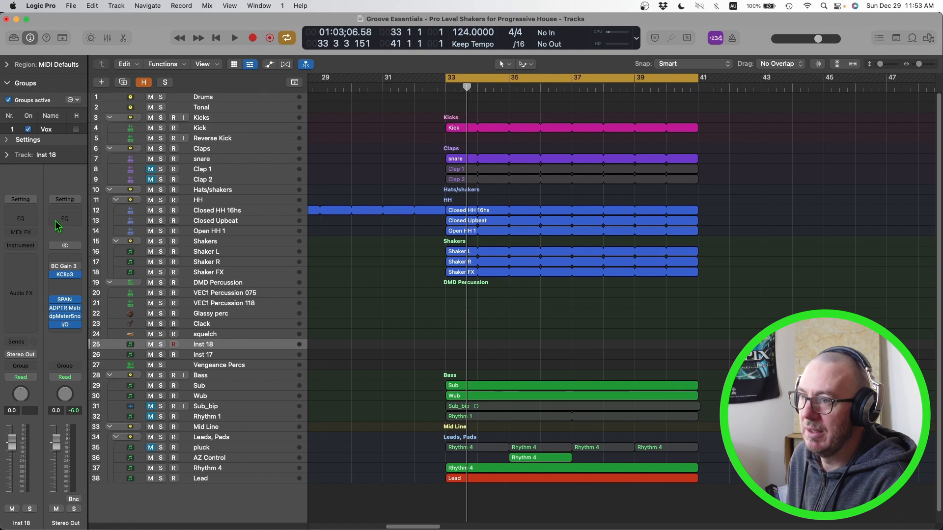
Step: Load Drum Machine Designer with an empty kit on the new instrument track, and delete that track
click(31, 246)
mouse_move(55, 416)
scroll(56, 393, down, 5)
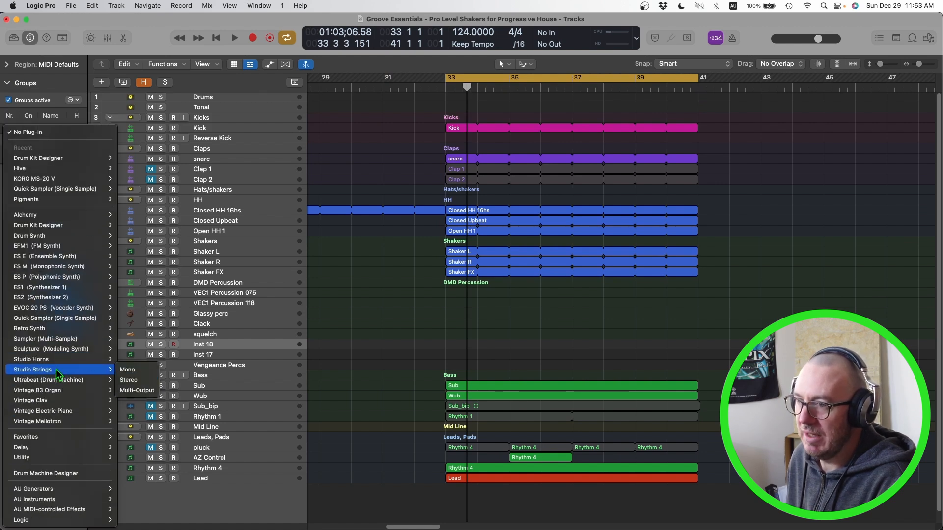
click(68, 472)
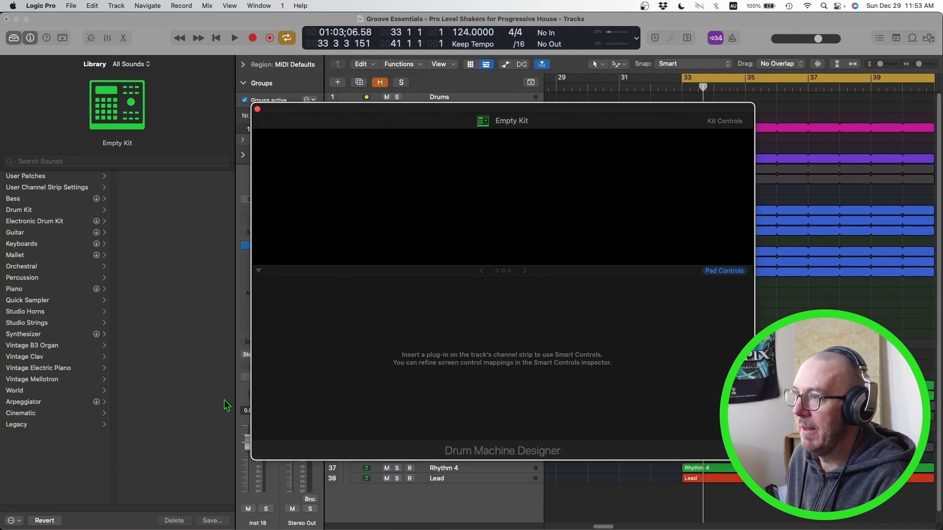
click(257, 109)
click(14, 38)
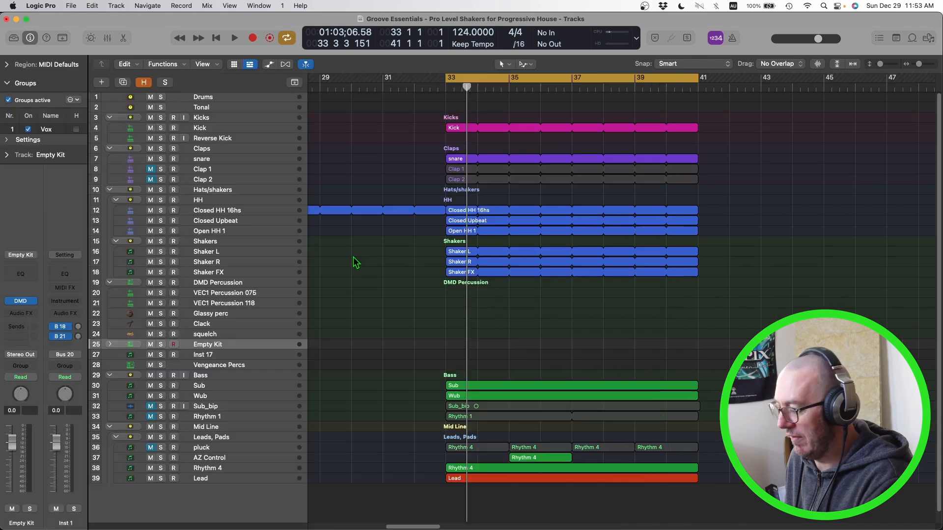
key(super+BackSpace)
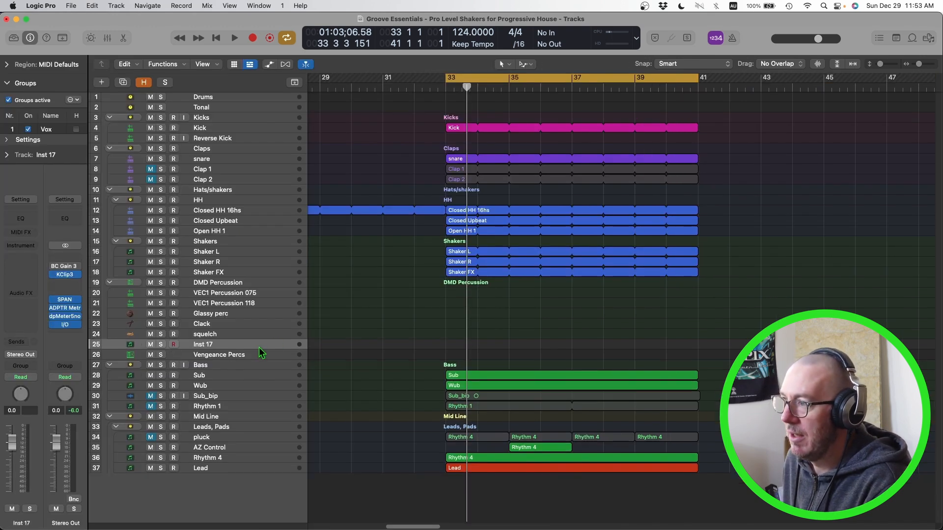
Step: Open the DMD Percussion kit in Drum Machine Designer and show the untagged loops beside it, with all pads accessible
click(233, 285)
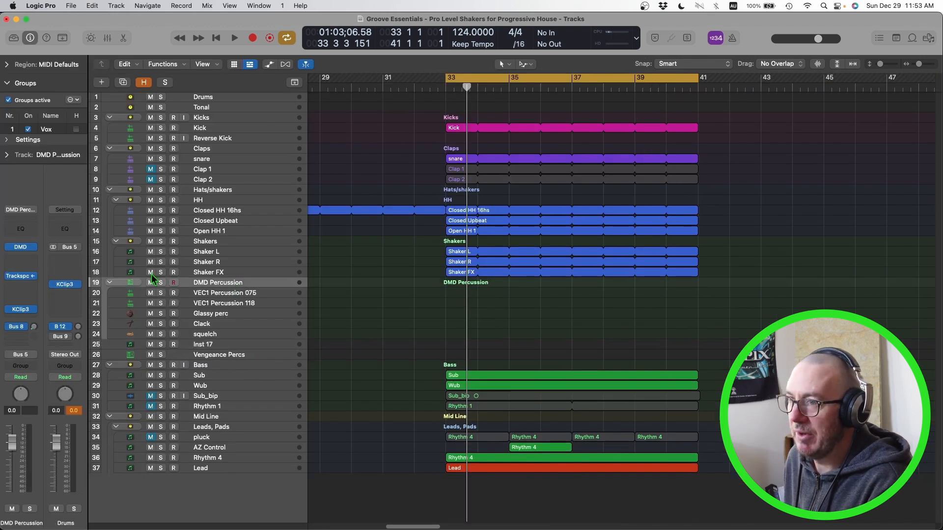
click(20, 247)
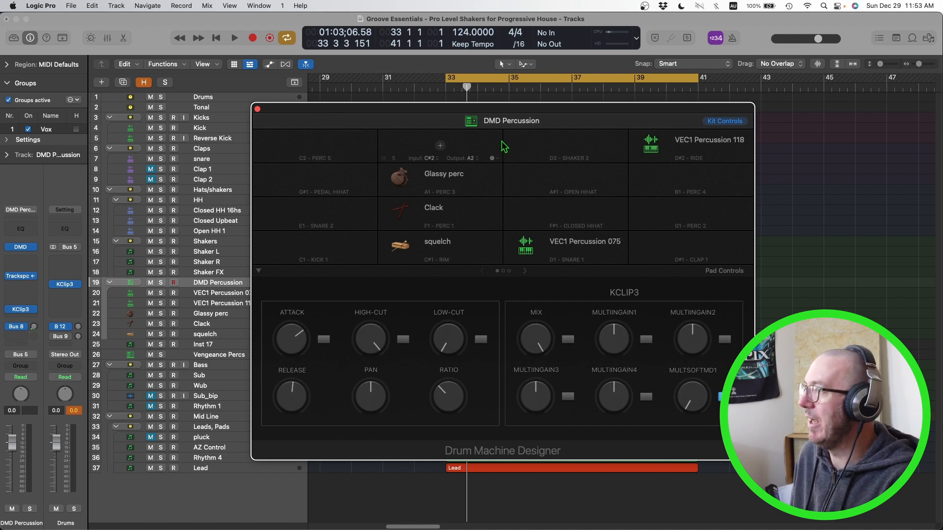
click(915, 39)
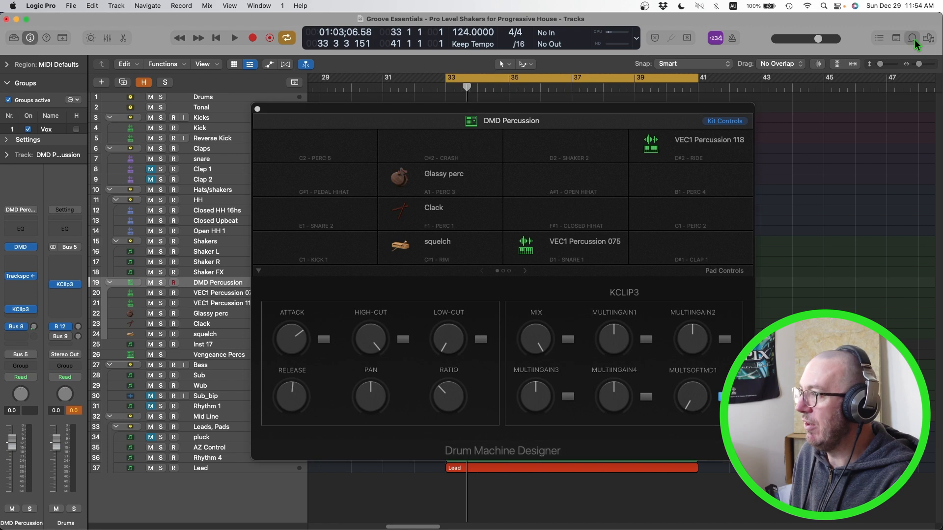
click(860, 64)
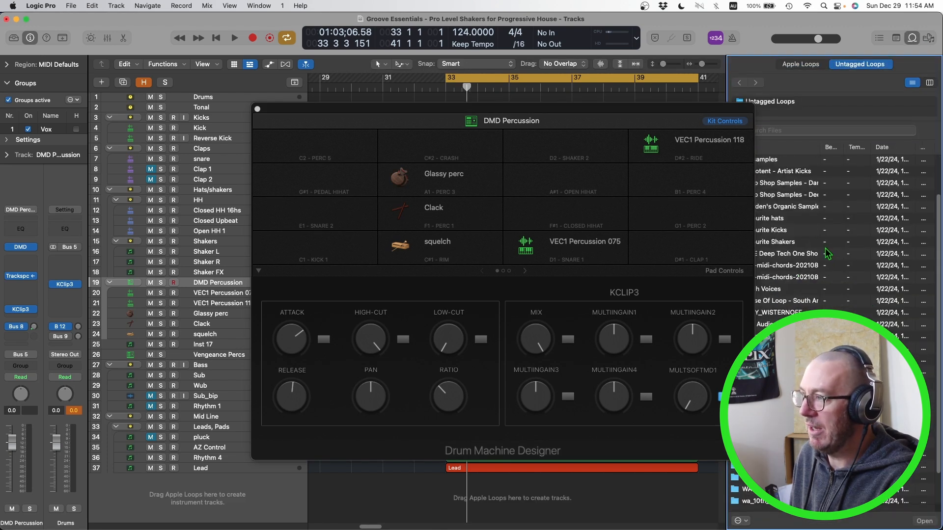
scroll(827, 253, down, 2)
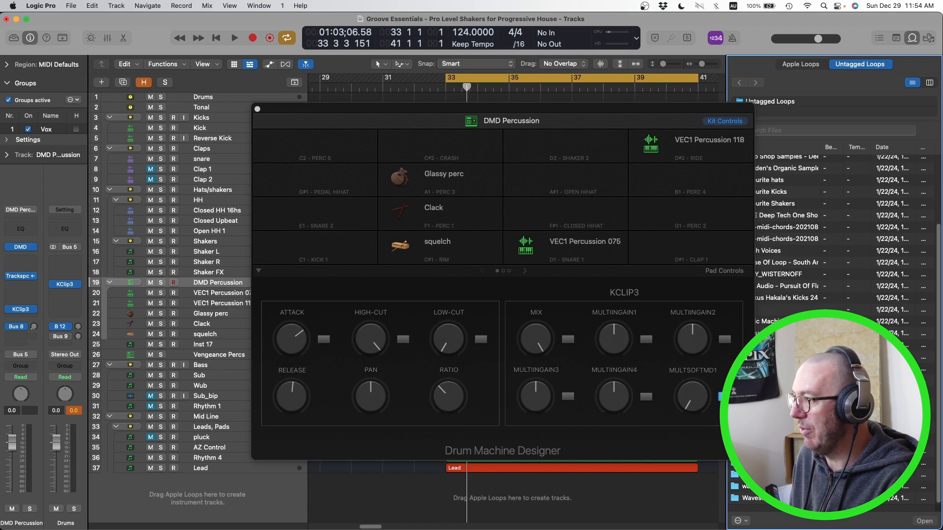
click(786, 428)
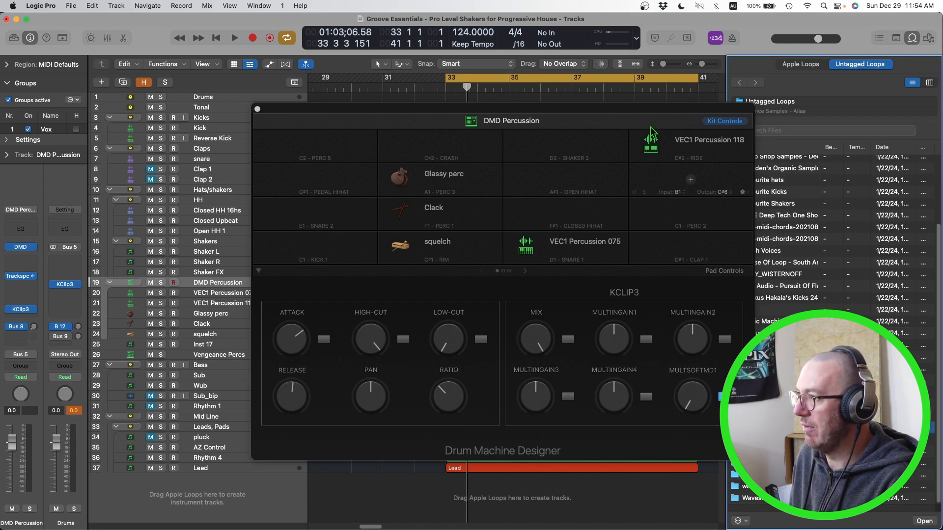
drag(564, 121, 481, 114)
Step: Browse from the Vocals samples back to the Sample Collection and into the VEC1 Vengeance Essential Clubsounds folder
click(789, 257)
key(Return)
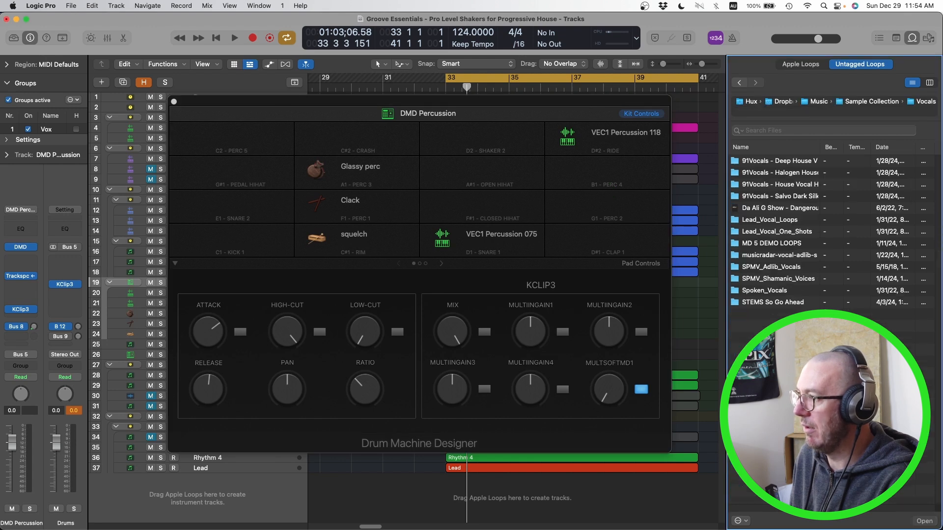
click(892, 103)
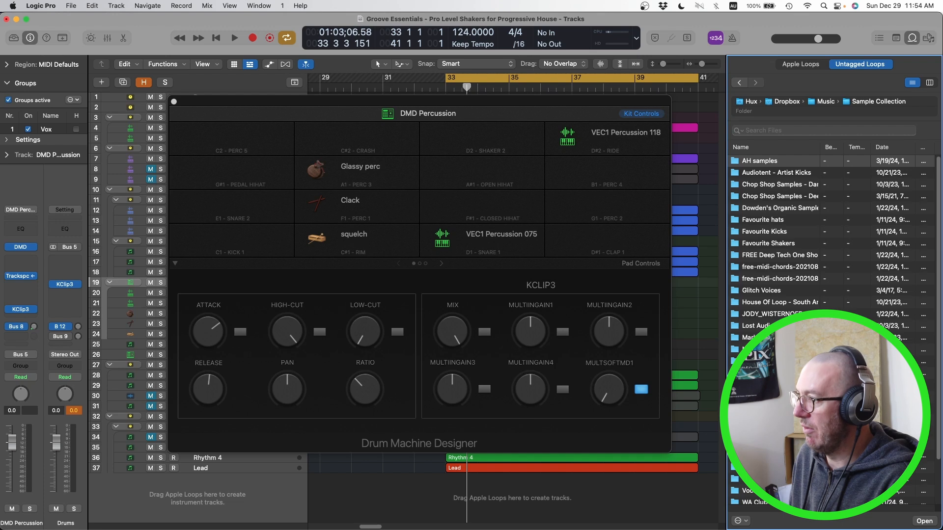
key(Return)
double_click(779, 159)
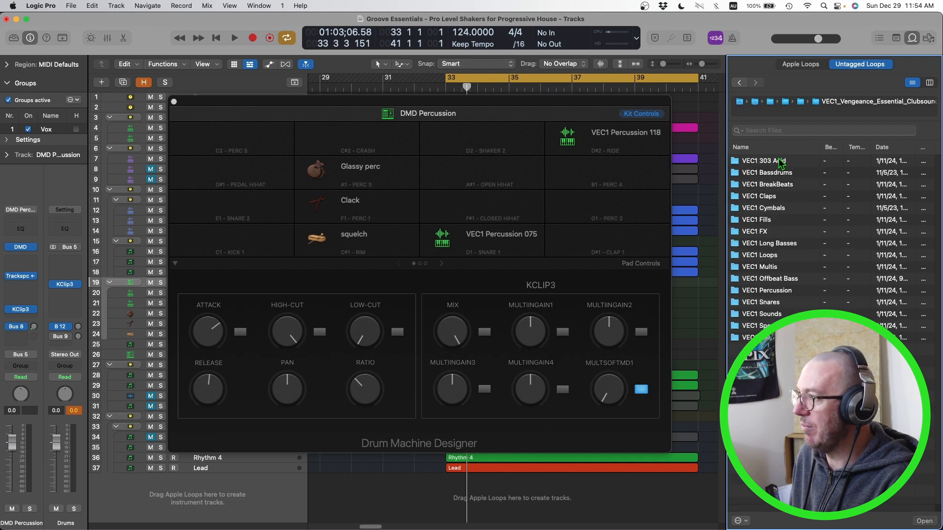
Step: Load VEC1 Sounds Acid 01 from the VEC1 303 Acid folder onto the empty B1 pad and audition it
double_click(777, 161)
click(777, 165)
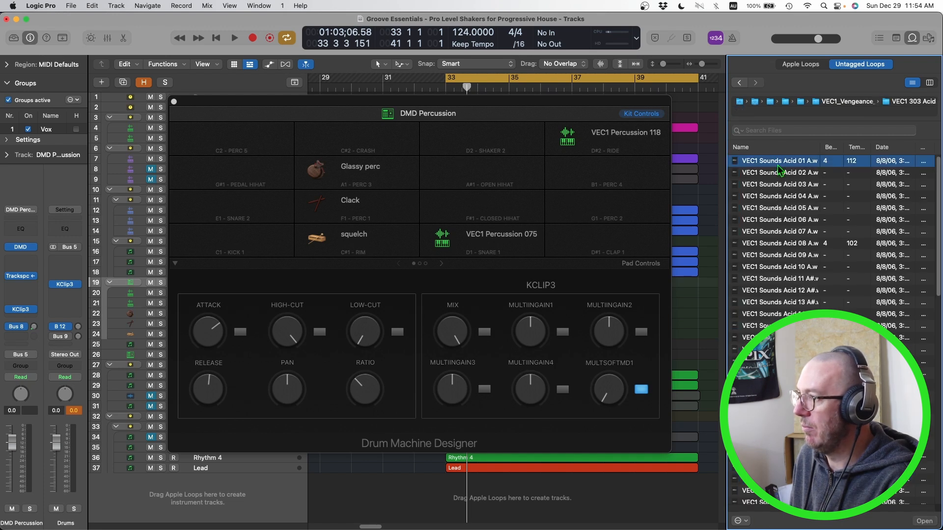
drag(778, 164, 640, 184)
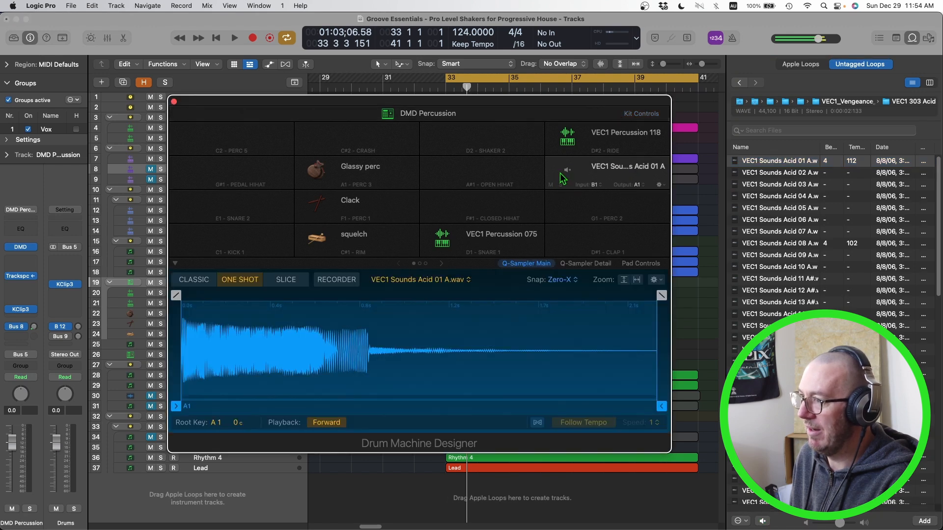
click(567, 171)
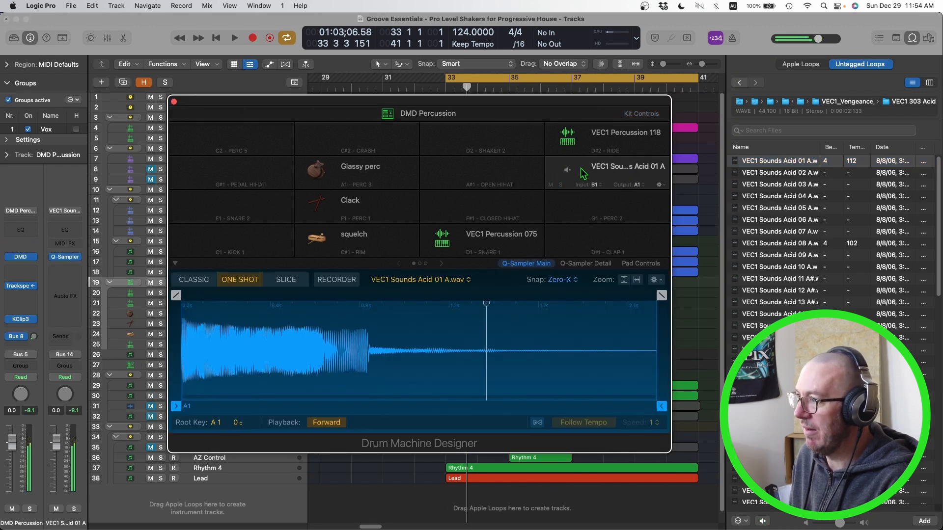
Step: Clear the sample from the B1 pad and close the drum kit window and loop browser
right_click(584, 167)
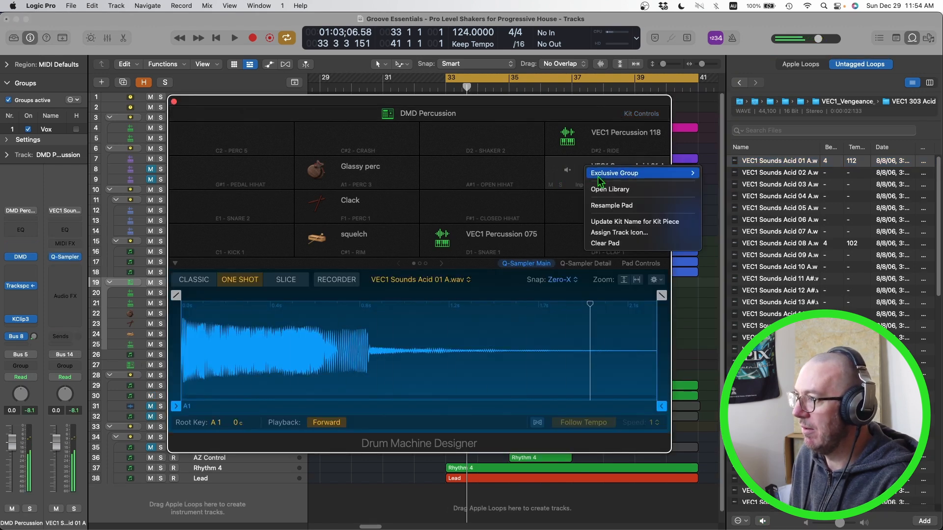
click(612, 245)
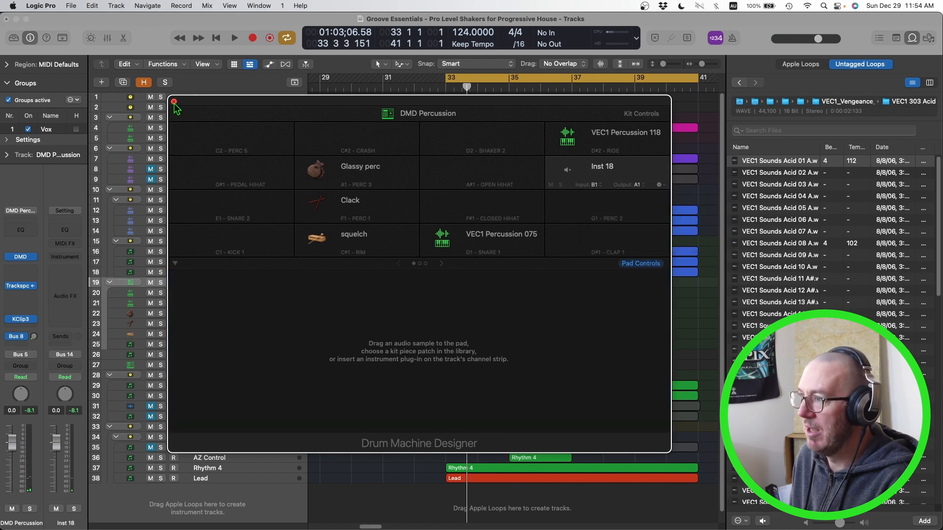
click(174, 101)
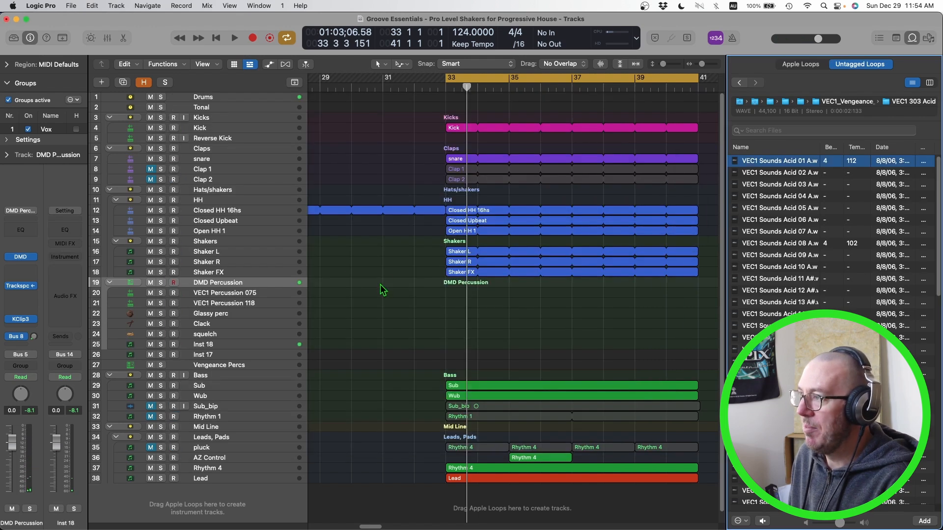
click(908, 39)
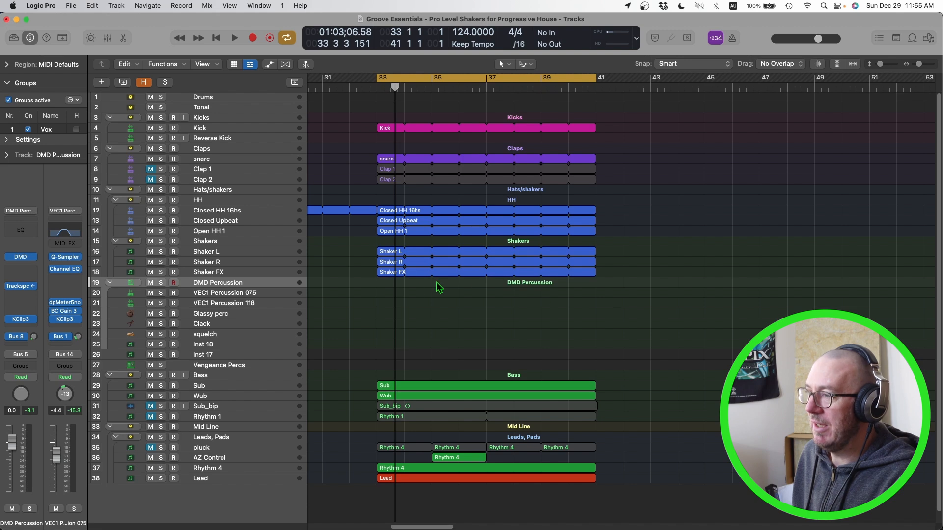
Step: Create a pattern region at bar 33 on the DMD Percussion track with VEC1 Percussion 075 hits on steps 1, 4 and 7
right_click(383, 285)
click(401, 300)
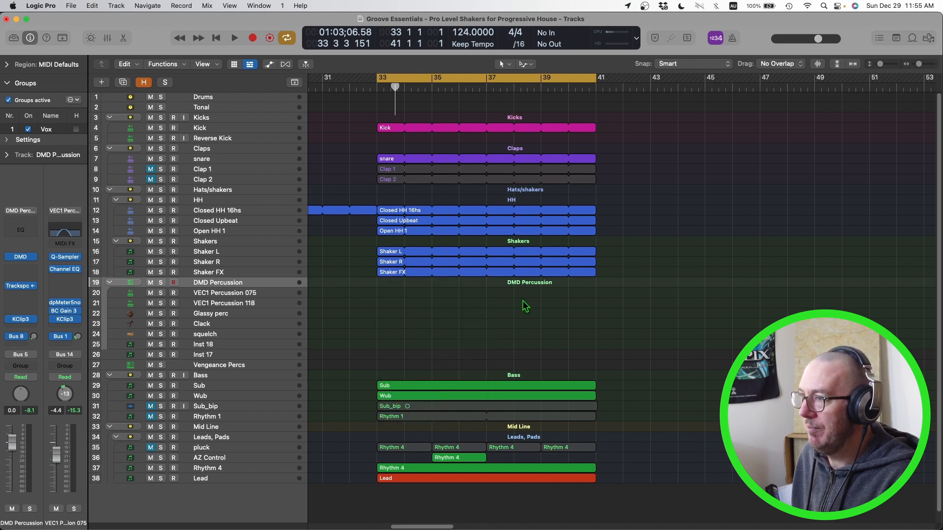
click(285, 193)
click(400, 197)
click(516, 199)
Step: Add hits on step 8 for Glassy perc and Inst 18, and on step 6 for Clack and squelch
click(570, 238)
click(491, 262)
click(489, 286)
click(585, 311)
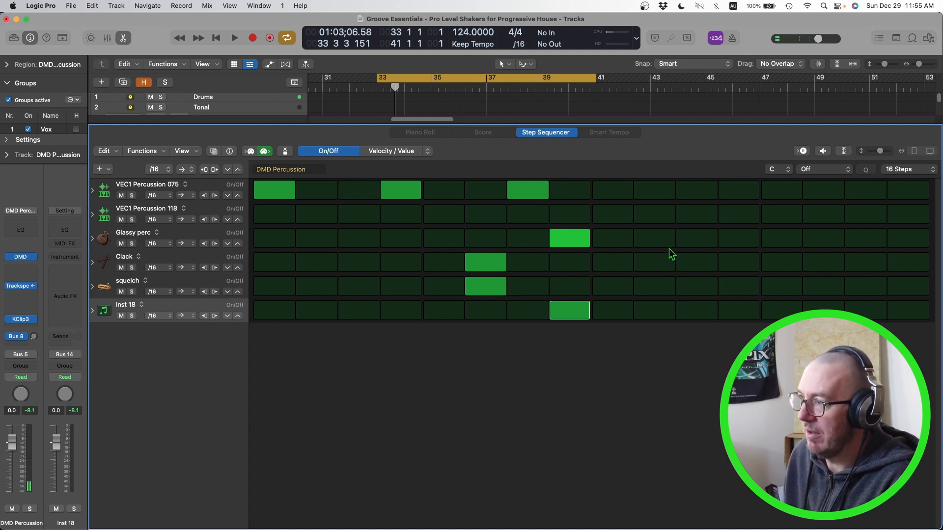
key(e)
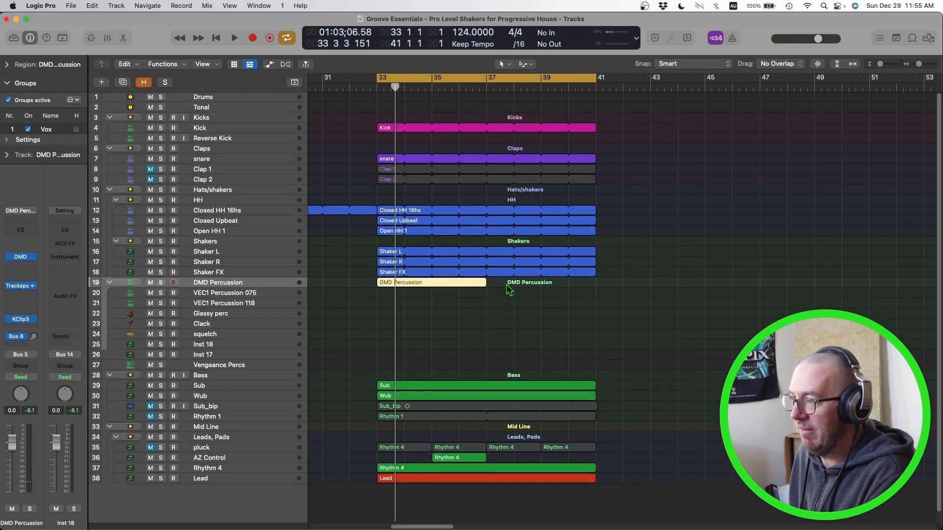
Step: Delete the new pattern region and move the existing DMD Percussion region to bar 33
key(Delete)
scroll(423, 297, down, 5)
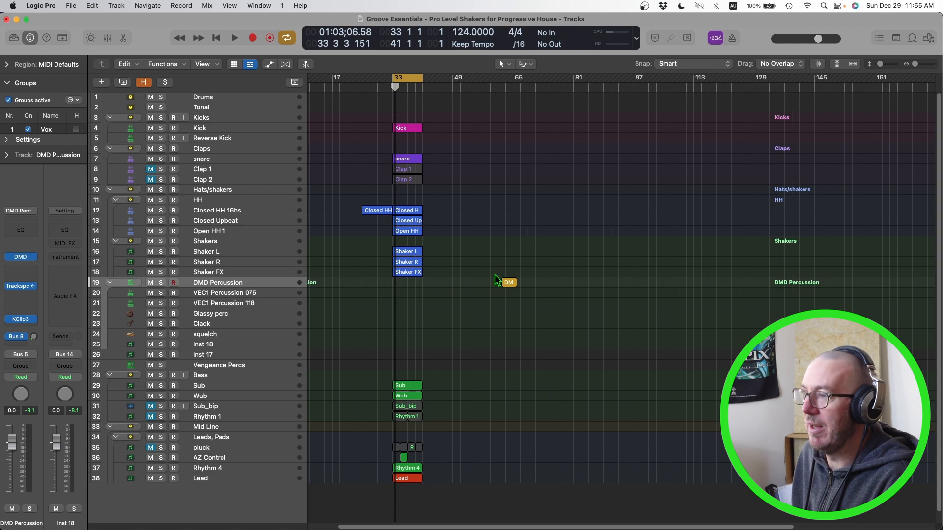
drag(511, 284, 409, 284)
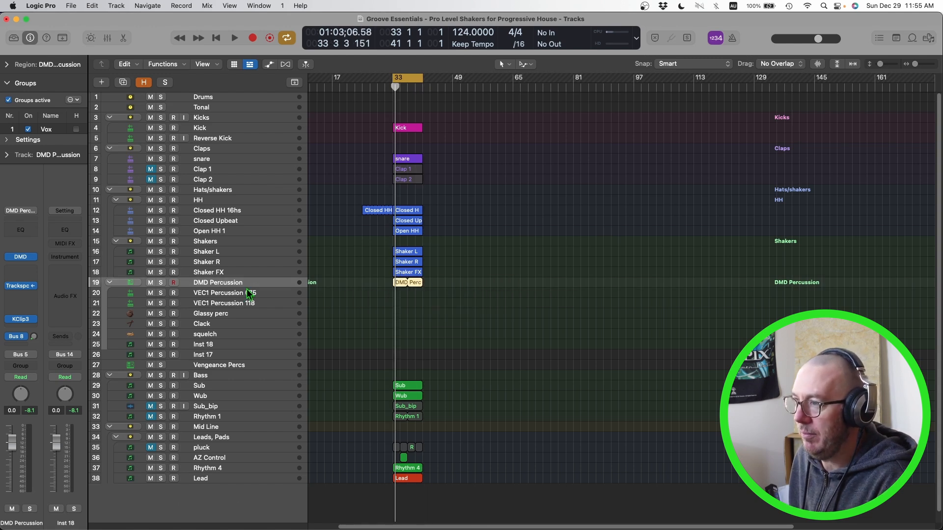
Step: Examine the step pattern of the DMD Percussion region at bar 33 and audition it during playback
double_click(401, 284)
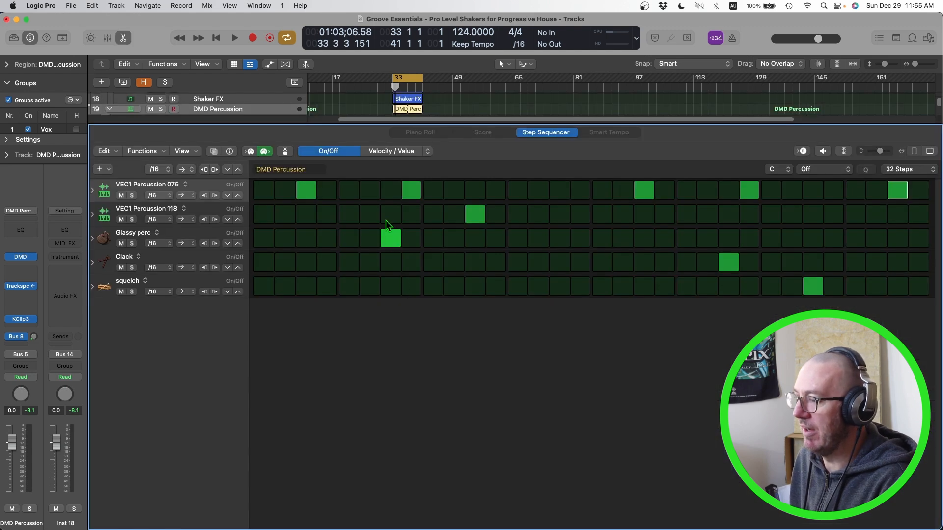
key(s)
key(space)
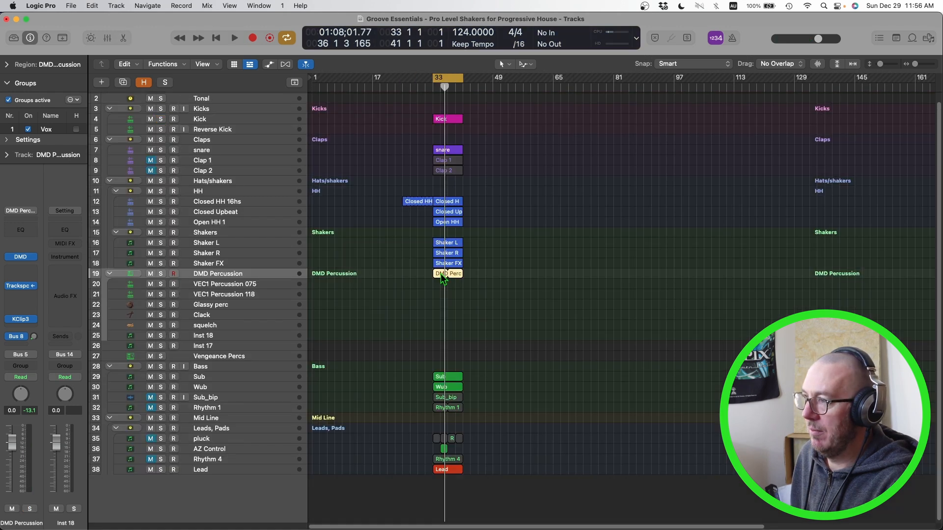
double_click(442, 275)
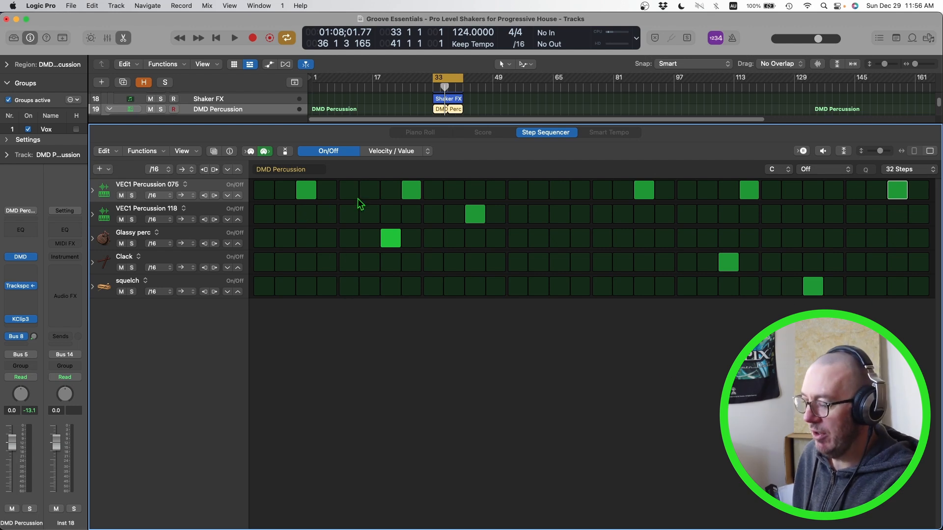
key(space)
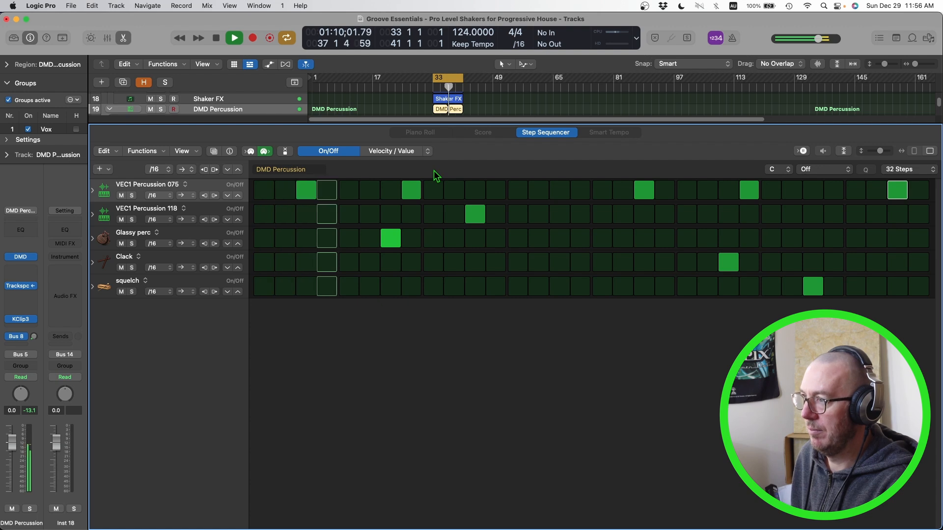
key(space)
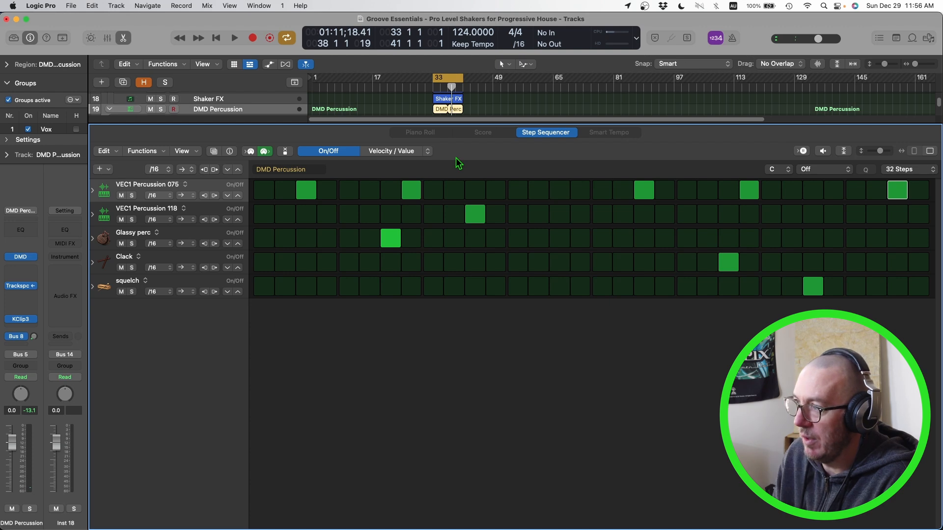
key(e)
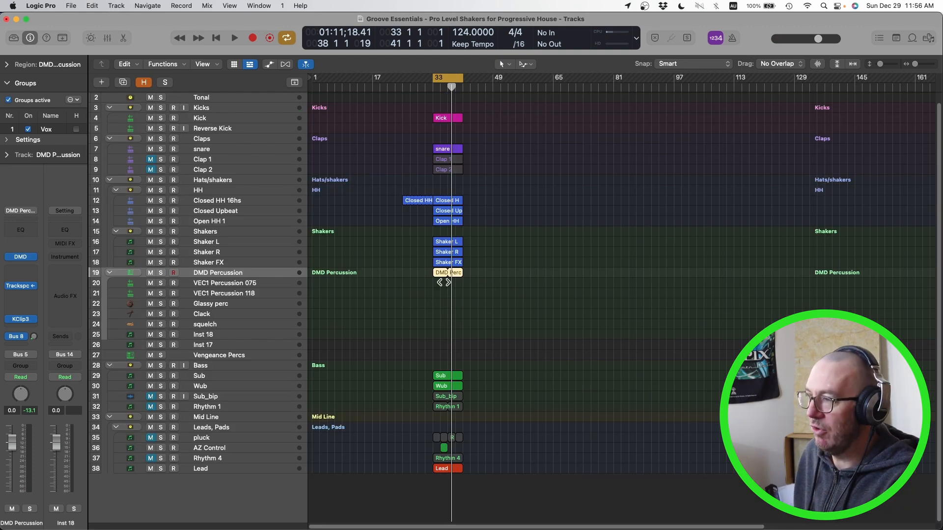
Step: Convert the DMD Percussion pattern region at bar 33 to a MIDI region and separate it by note pitch
click(487, 290)
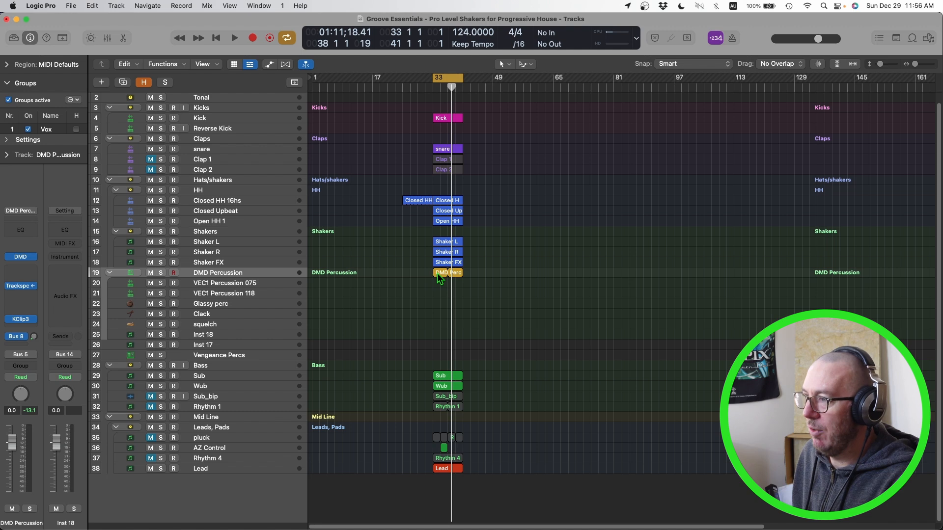
right_click(437, 273)
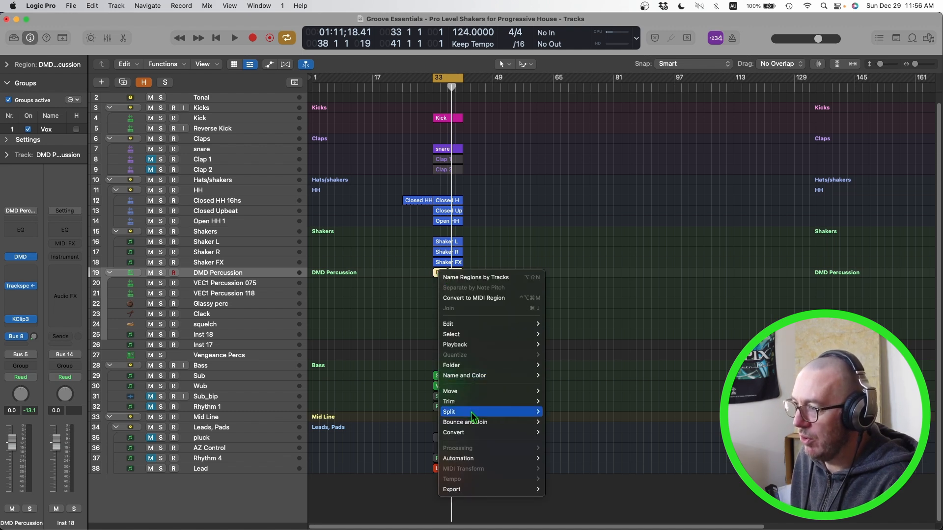
mouse_move(473, 435)
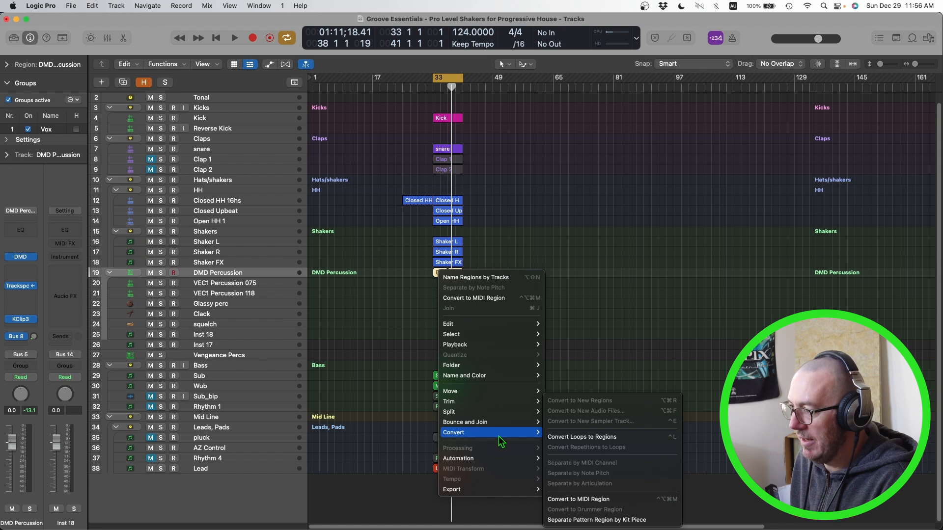
click(580, 500)
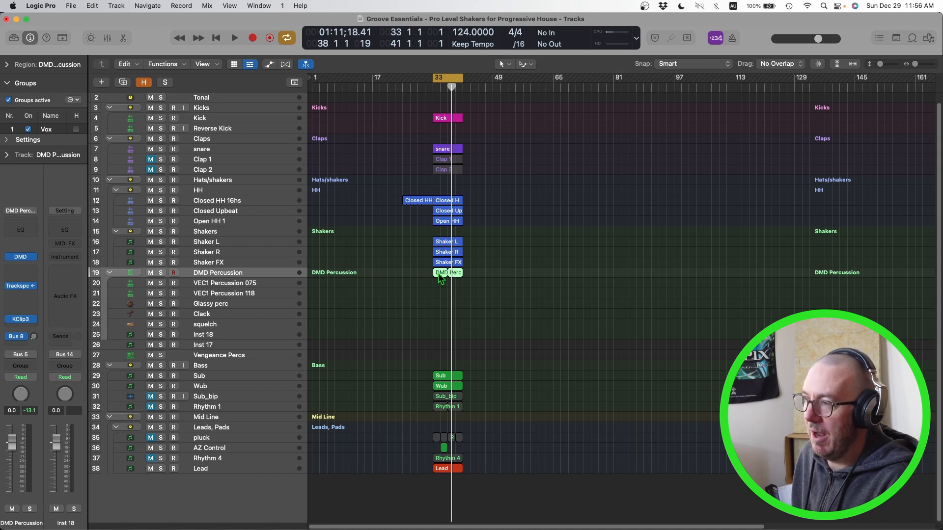
right_click(440, 279)
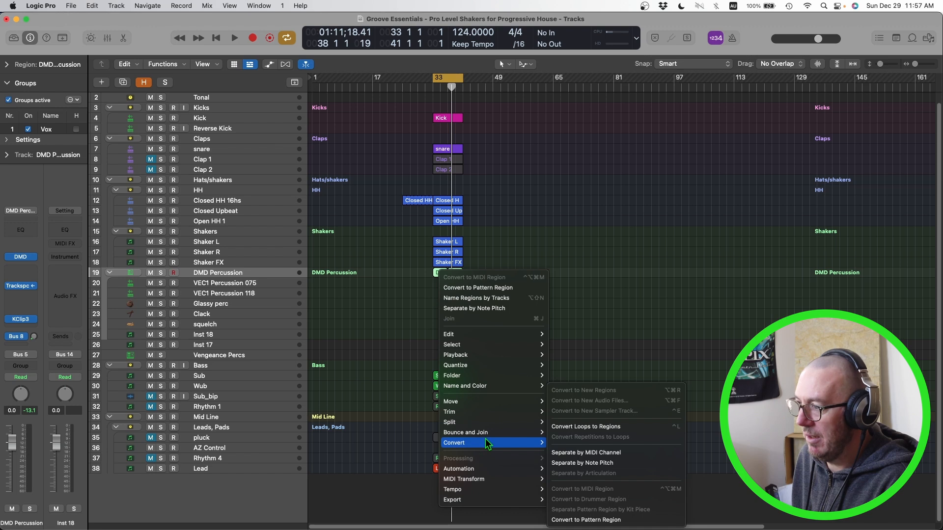
click(602, 466)
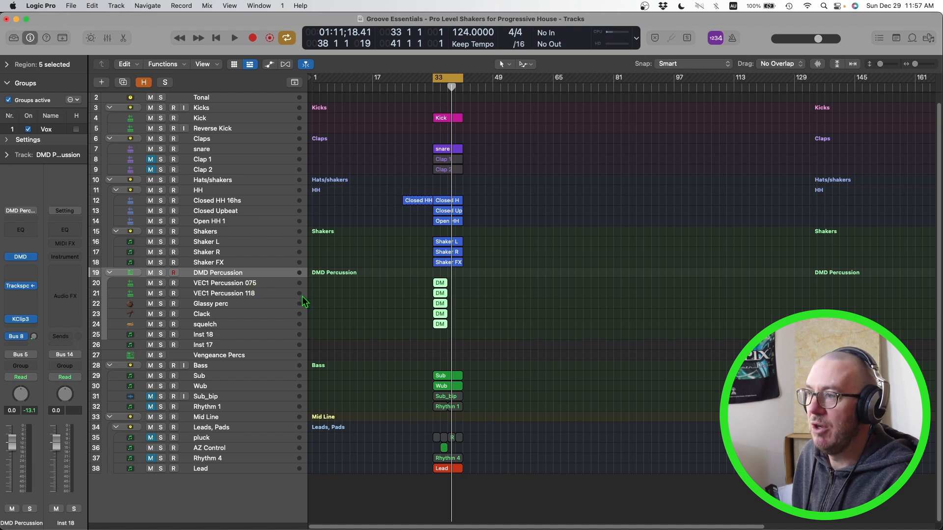
Step: Loop all the separated percussion regions out to the end of the cycle range at bar 41
click(269, 286)
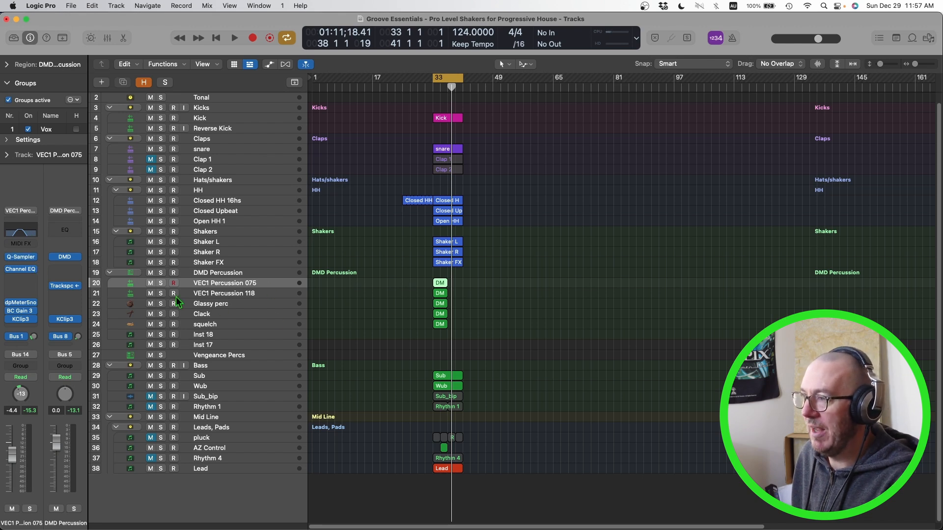
drag(430, 273, 460, 334)
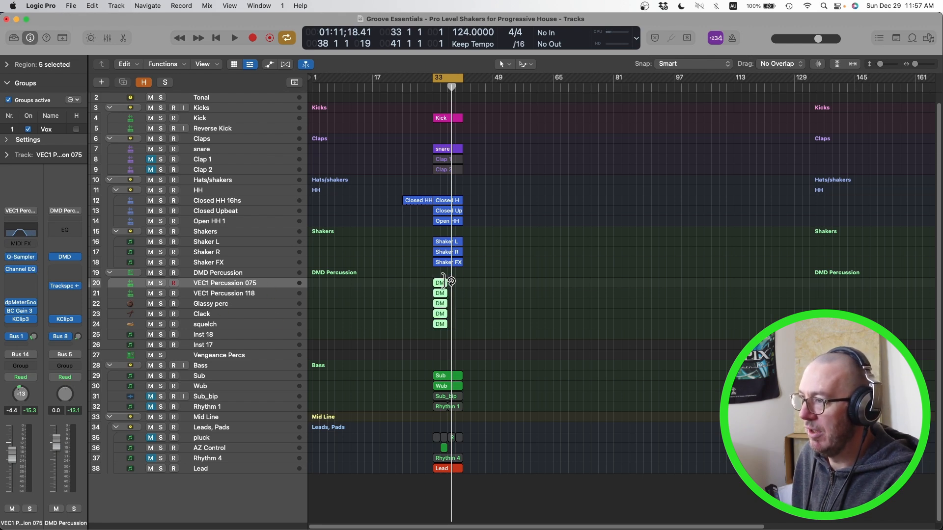
drag(462, 281, 469, 287)
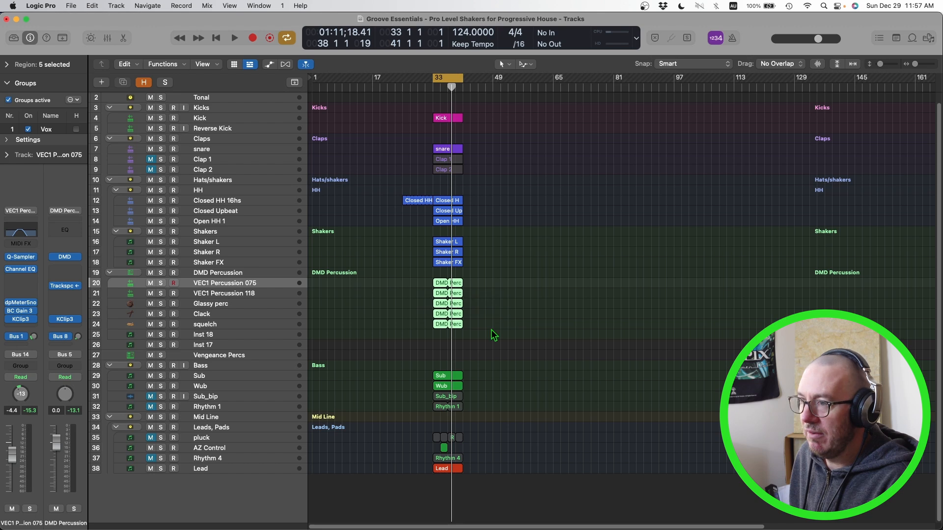
click(491, 333)
Step: Lower the note in the Glassy perc region to C3 in the Piano Roll and play back the cycle
click(224, 307)
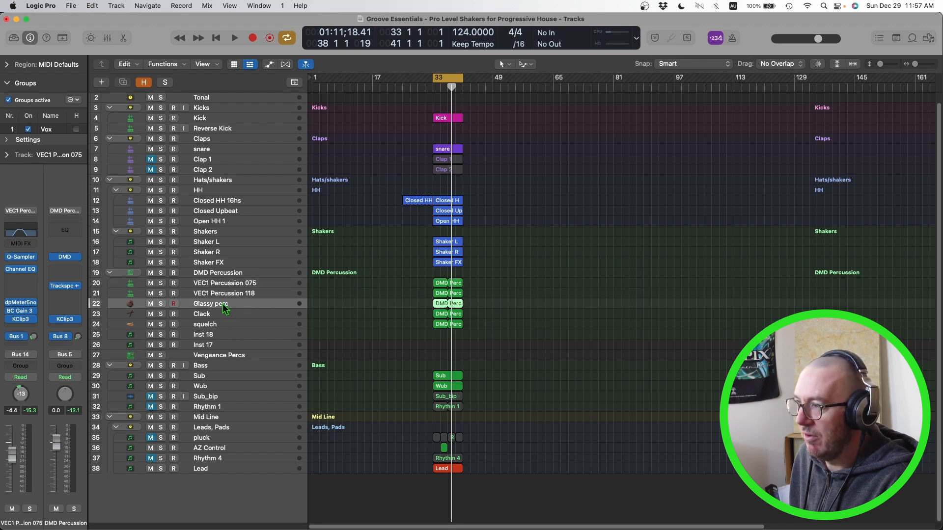
double_click(439, 308)
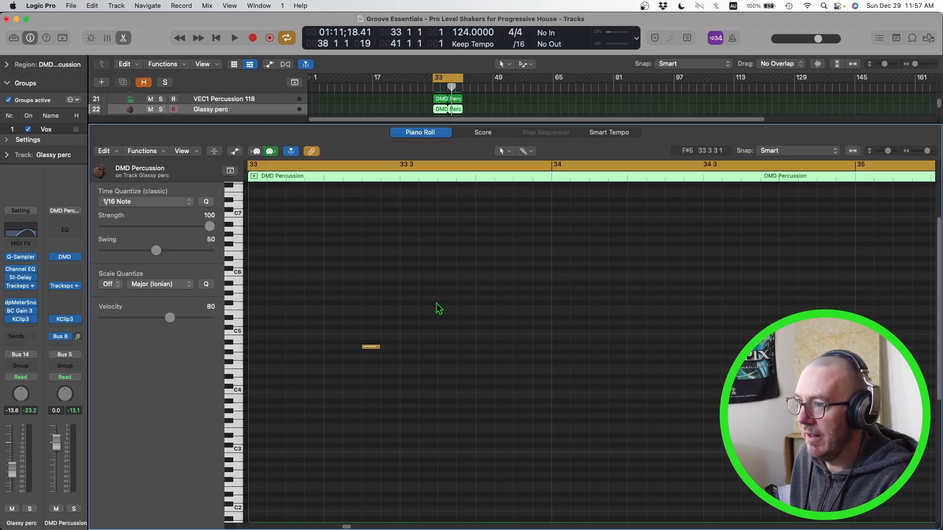
click(367, 346)
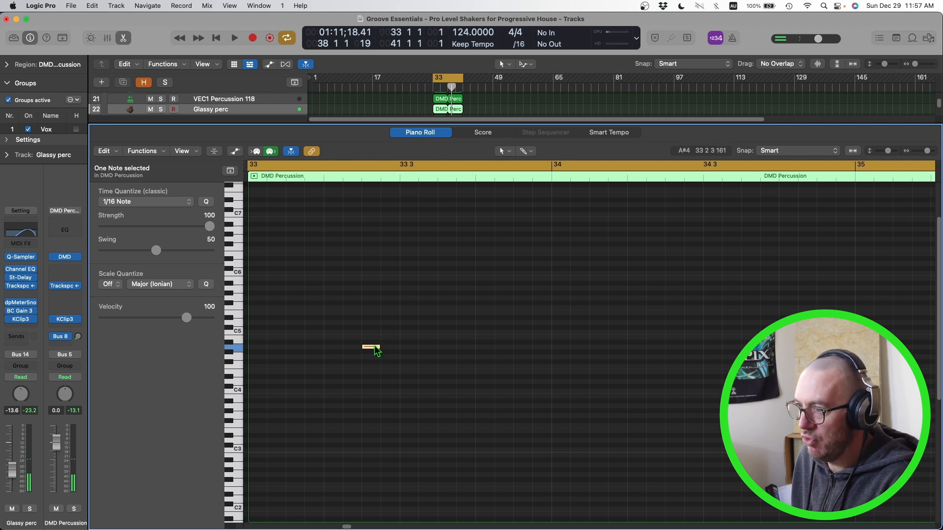
drag(373, 348, 375, 453)
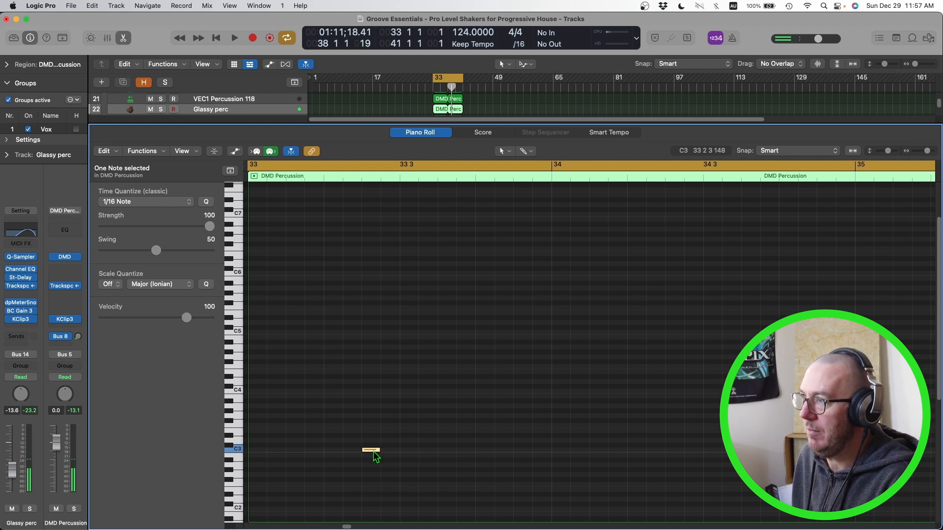
click(497, 115)
key(space)
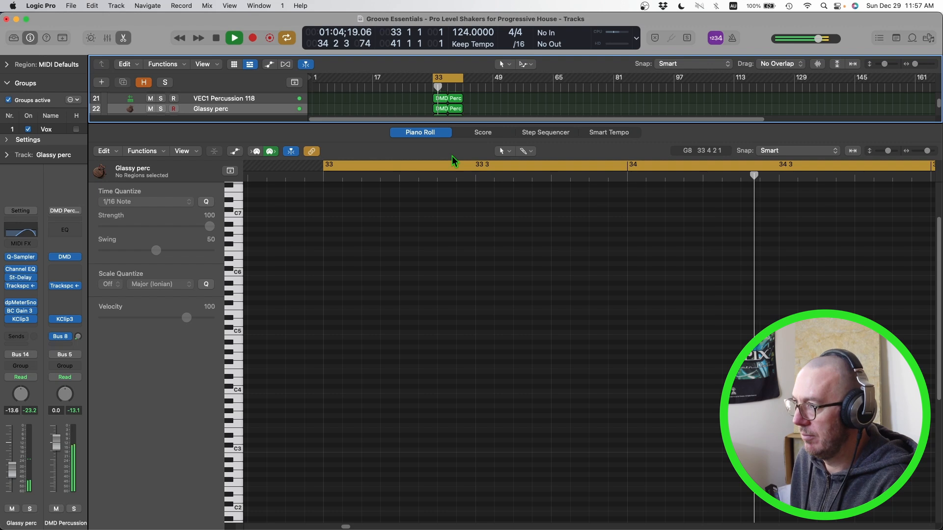
key(space)
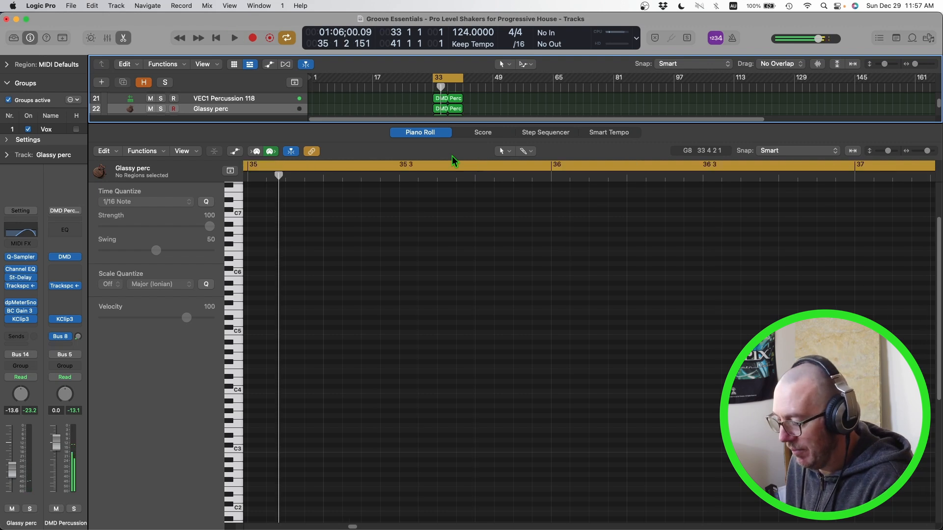
Step: Examine the percussion channel strips in the mixer and the inserts on the VEC1 Percussion 075 track
key(x)
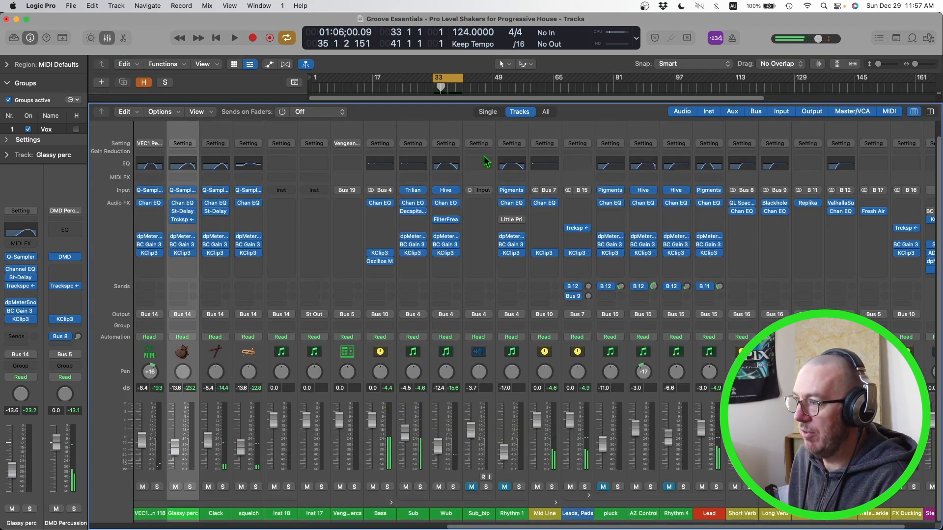
key(x)
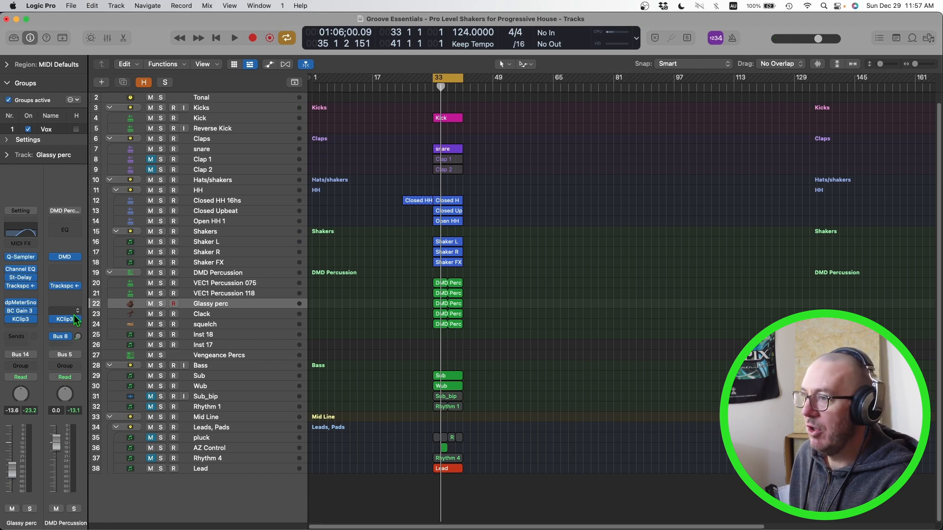
click(227, 283)
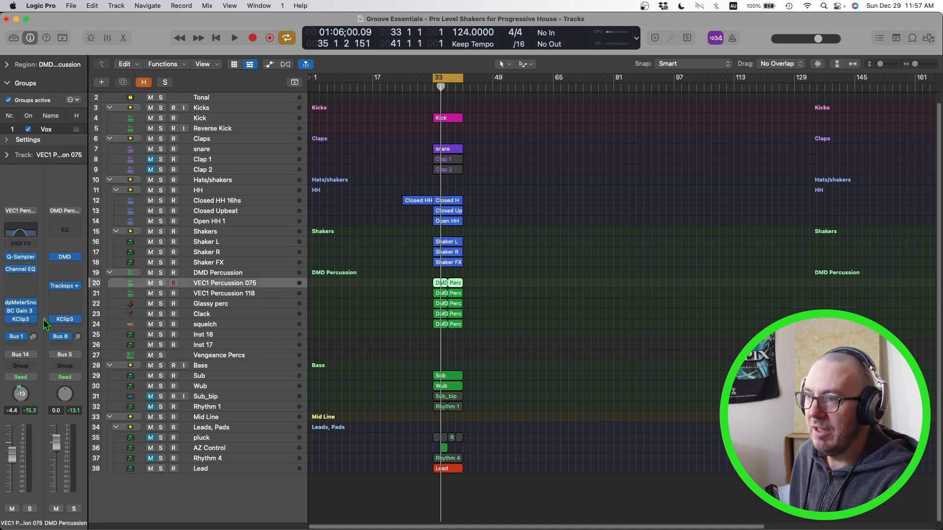
mouse_move(11, 322)
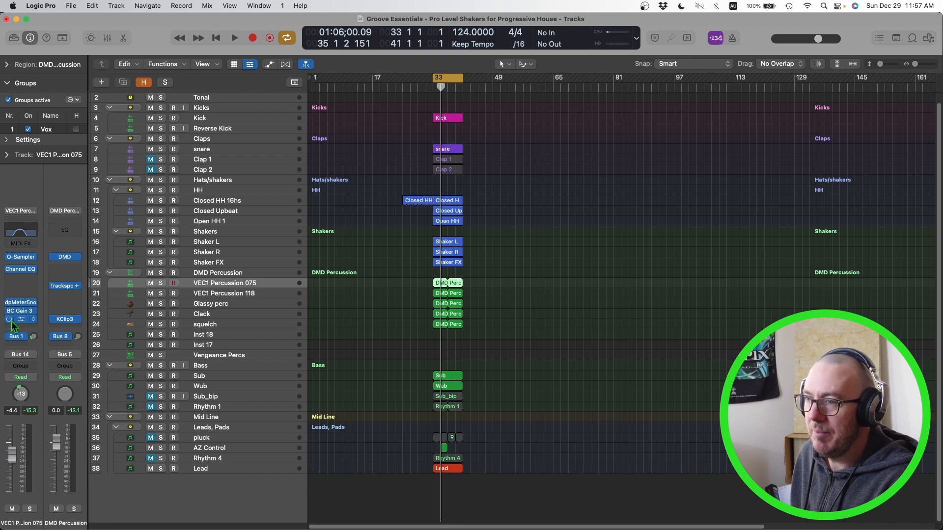
click(392, 307)
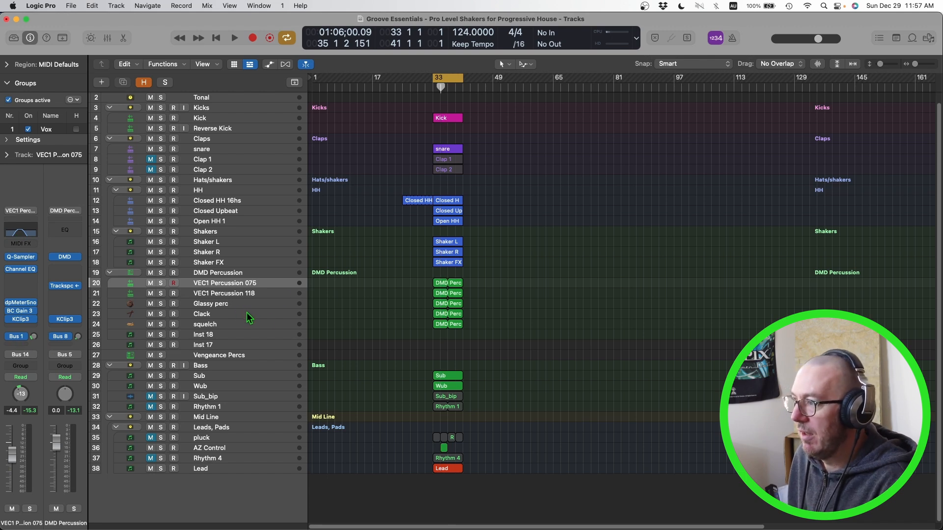
Step: Open the Stereo Delay on the Glassy perc channel and examine its delay times, feedback and output mix
key(x)
scroll(389, 396, left, 1)
scroll(388, 396, left, 8)
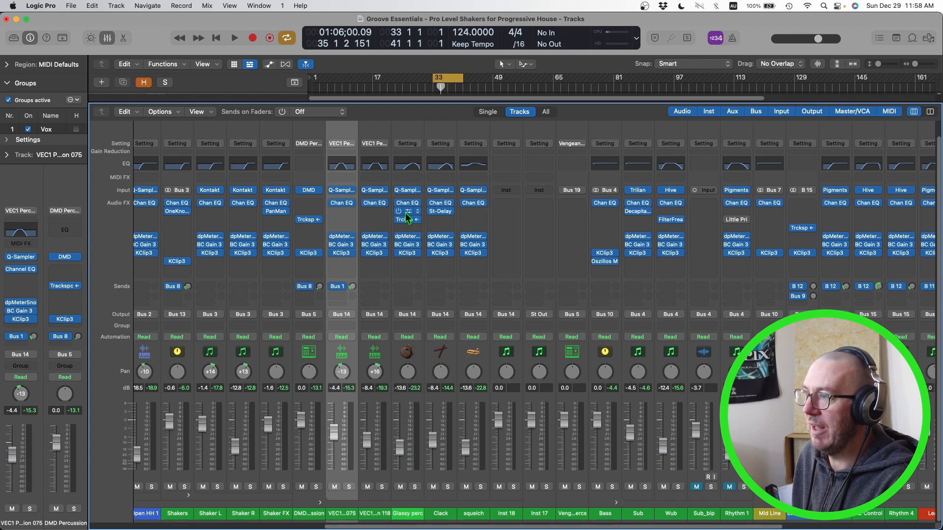
click(405, 213)
drag(517, 149, 415, 119)
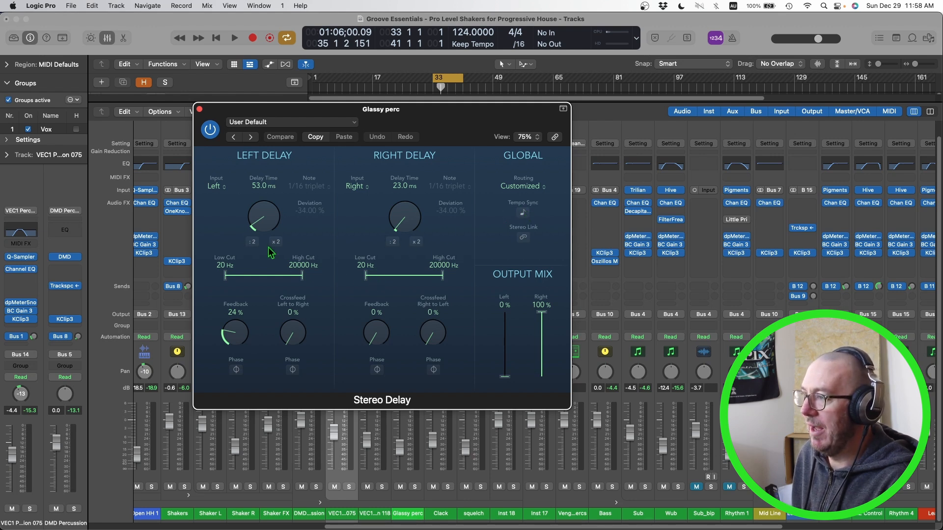
mouse_move(543, 317)
mouse_down()
mouse_move(542, 344)
mouse_move(542, 314)
mouse_up()
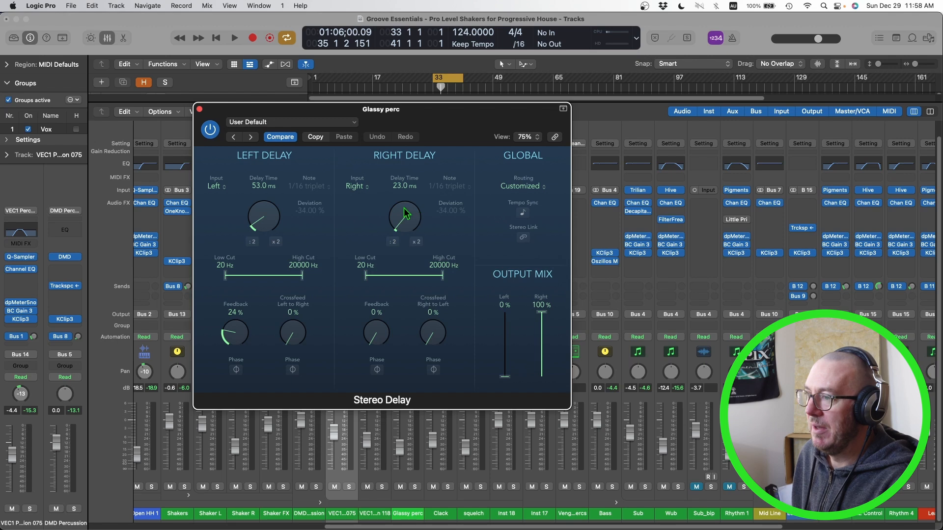
click(376, 346)
key(super+z)
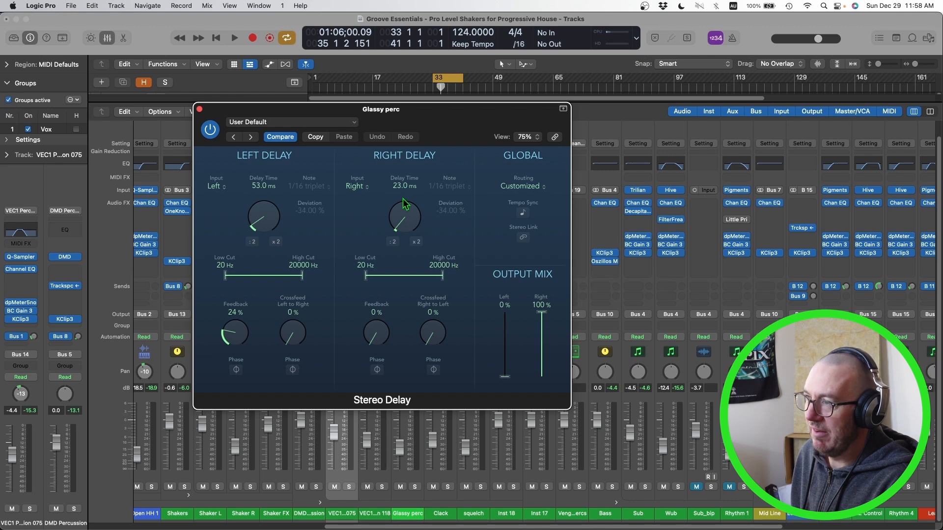
drag(398, 121, 604, 70)
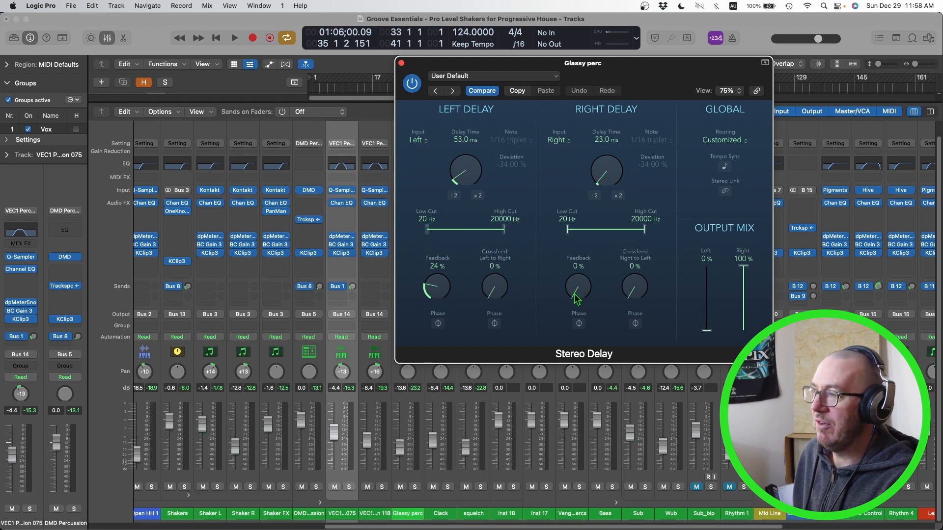
drag(577, 298, 593, 210)
key(super+z)
Step: Audition VEC1 Percussion 075 in solo, clear the solo, and move the Stereo Delay window off the percussion channels
click(349, 487)
key(space)
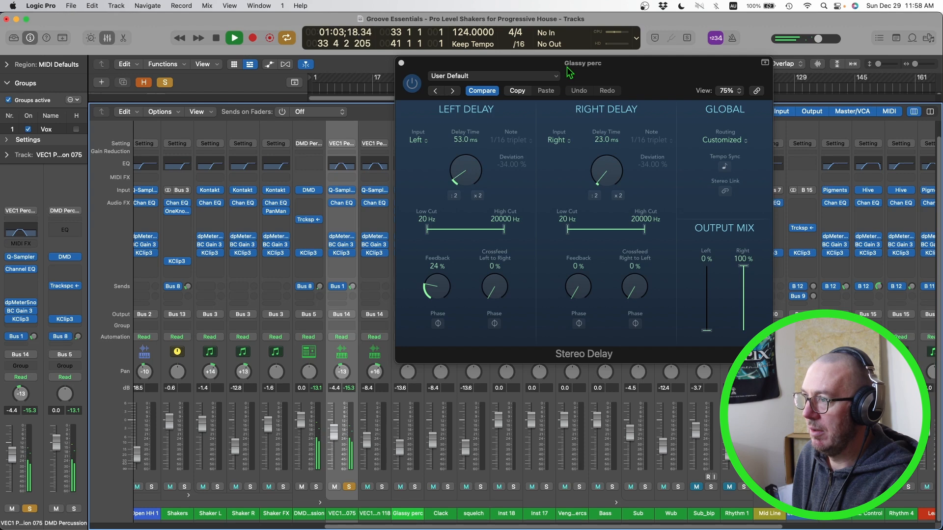
key(space)
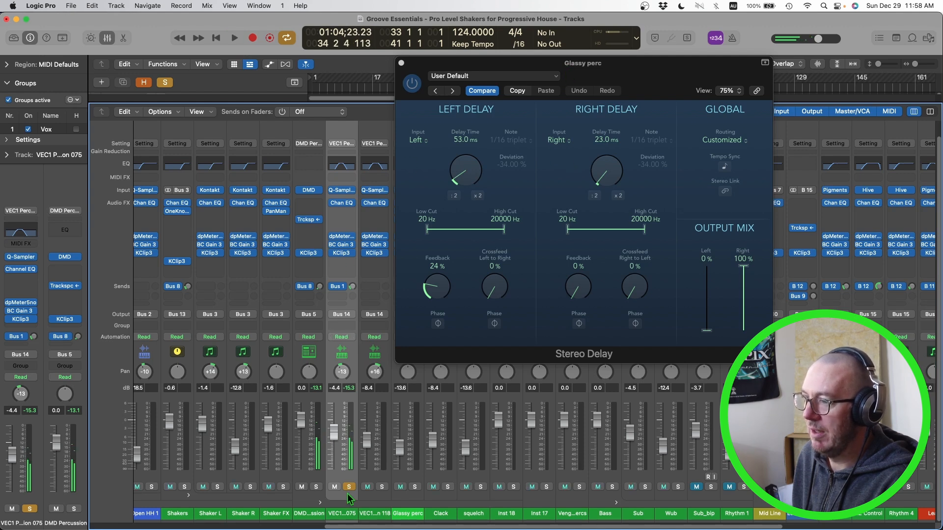
key(s)
drag(590, 72, 758, 163)
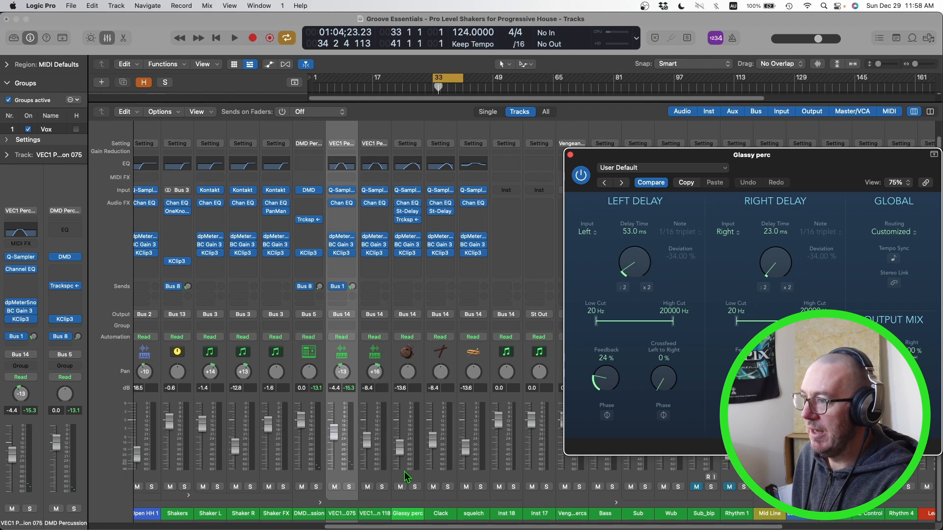
Step: Solo the Glassy perc channel and audition it with its Stereo Delay active
click(444, 478)
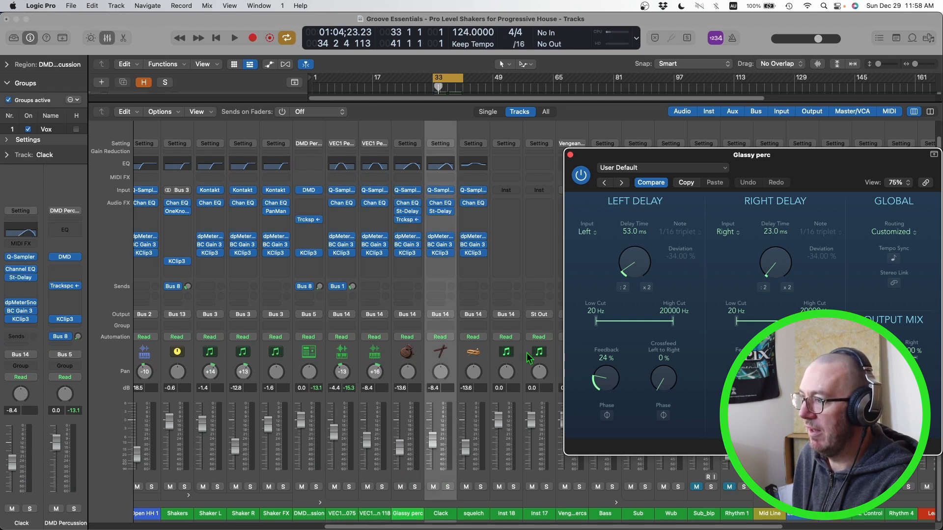
click(407, 480)
click(414, 487)
key(space)
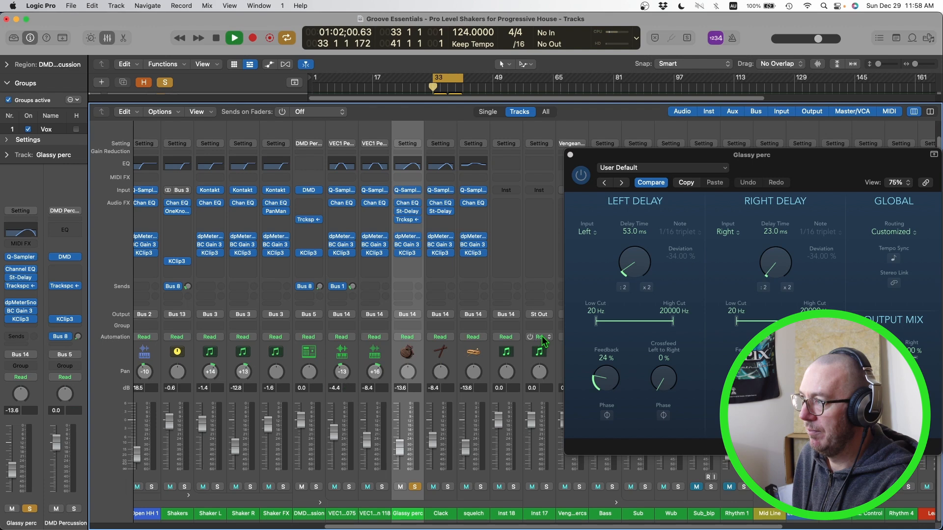
drag(779, 163, 517, 128)
key(space)
Step: Compare Glassy perc with the Stereo Delay bypassed and switched back on during playback
click(319, 139)
key(space)
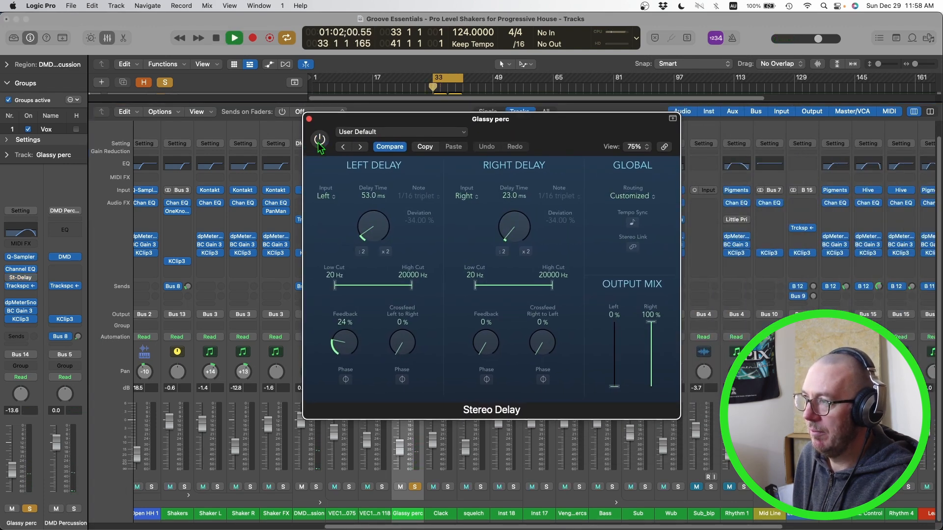
key(space)
click(320, 140)
key(space)
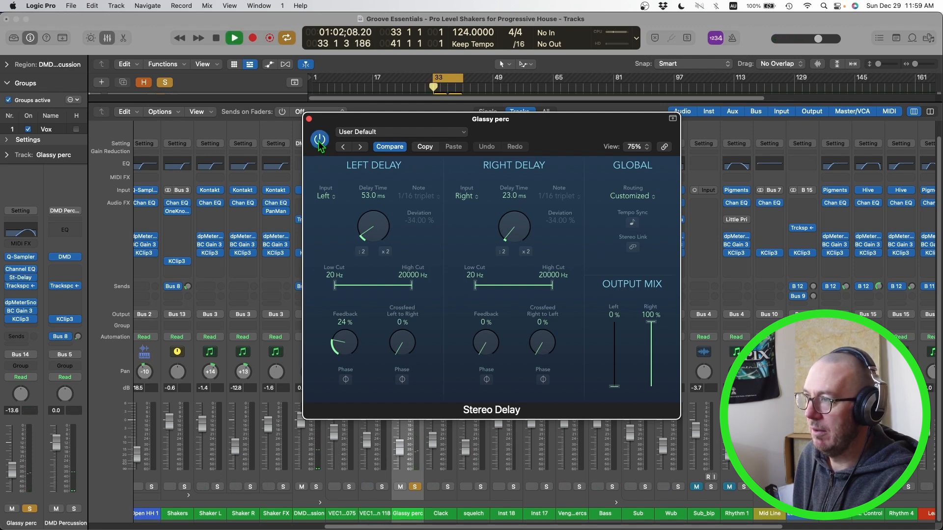
key(space)
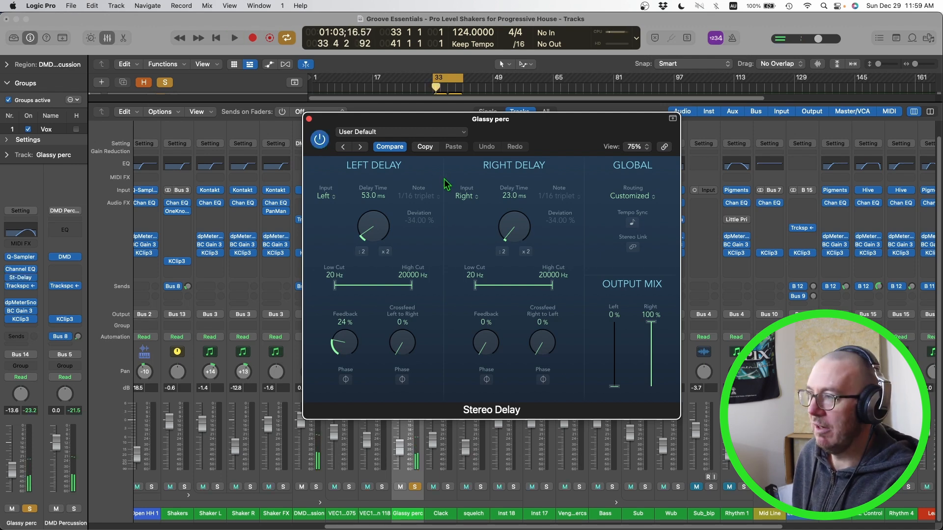
Step: Audition Glassy perc with a right delay time of 129 ms and set the right delay time to 20 ms
drag(514, 233, 508, 208)
key(space)
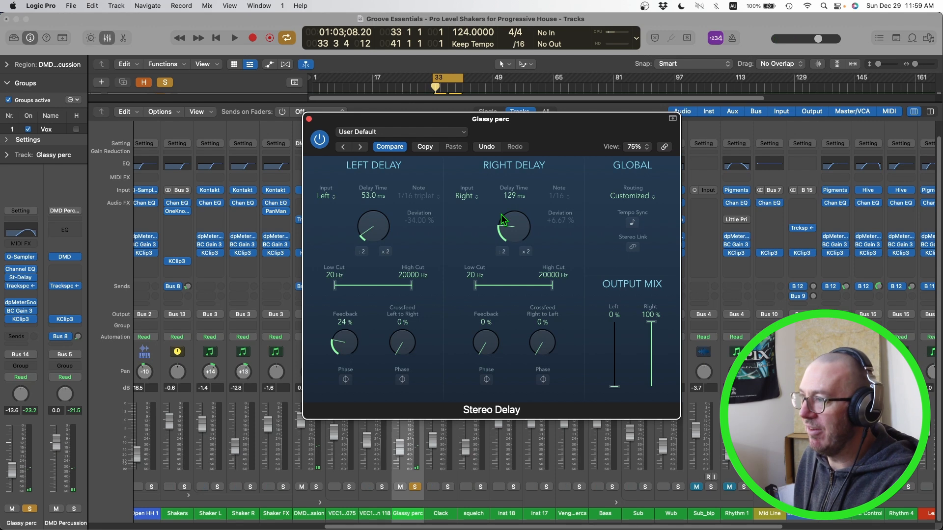
drag(506, 221, 515, 253)
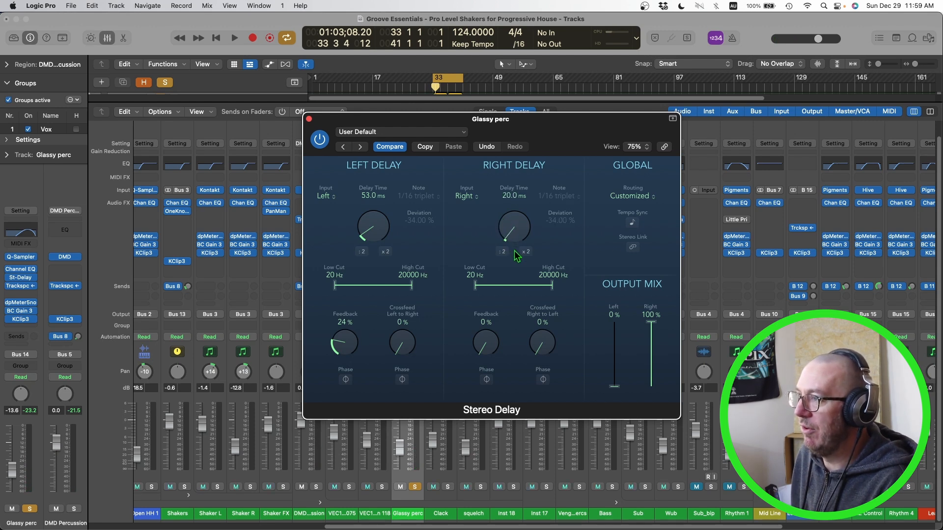
Step: Close Glassy perc's Stereo Delay window and move the solo from Glassy perc to the DMD Percussion channel
key(space)
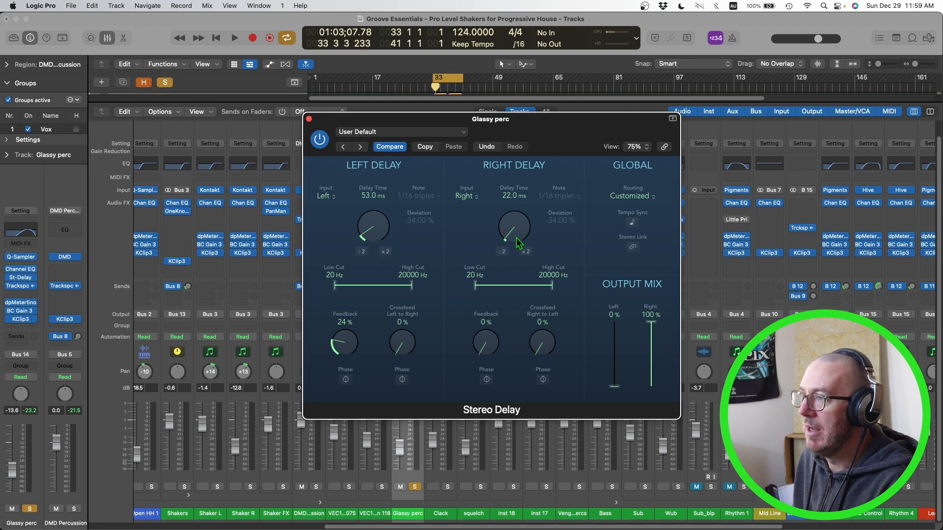
click(308, 119)
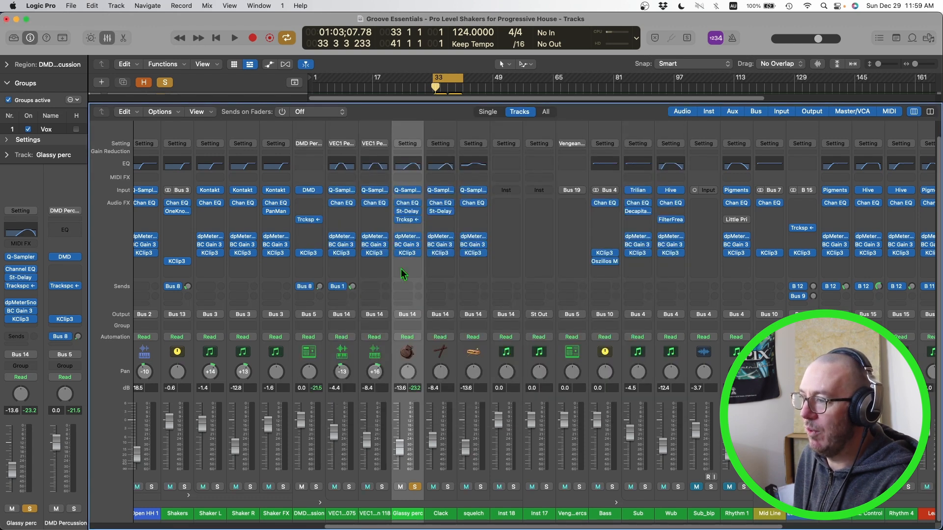
click(415, 487)
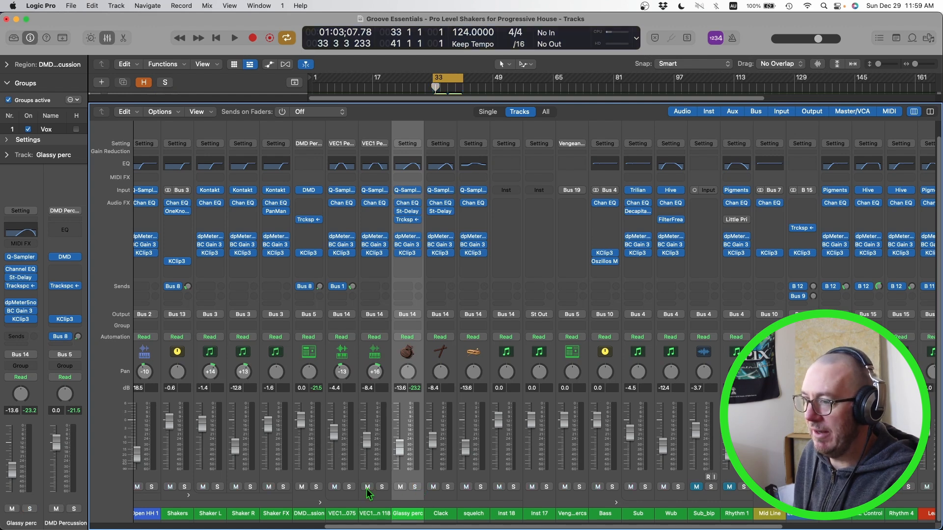
click(316, 487)
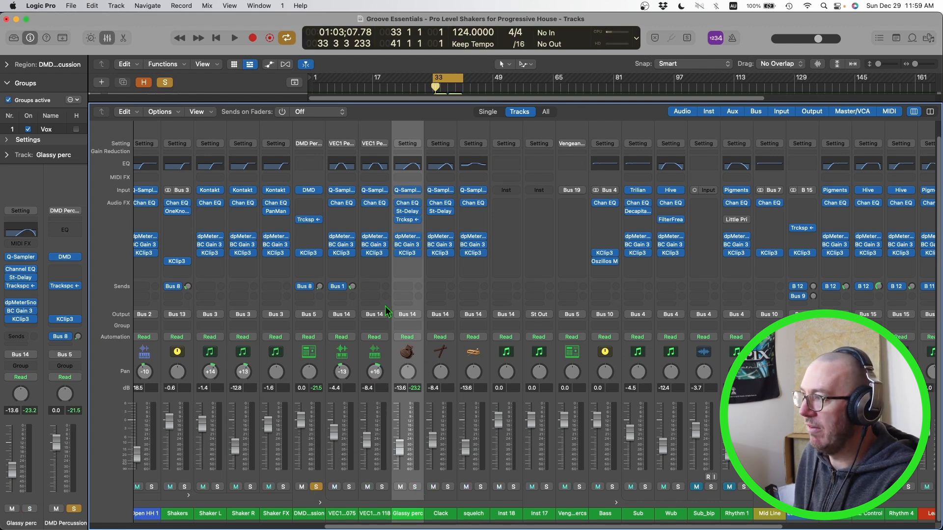
Step: View the ADPTR MetricAB plug-in on the Stereo Out channel and close its window
scroll(385, 305, right, 10)
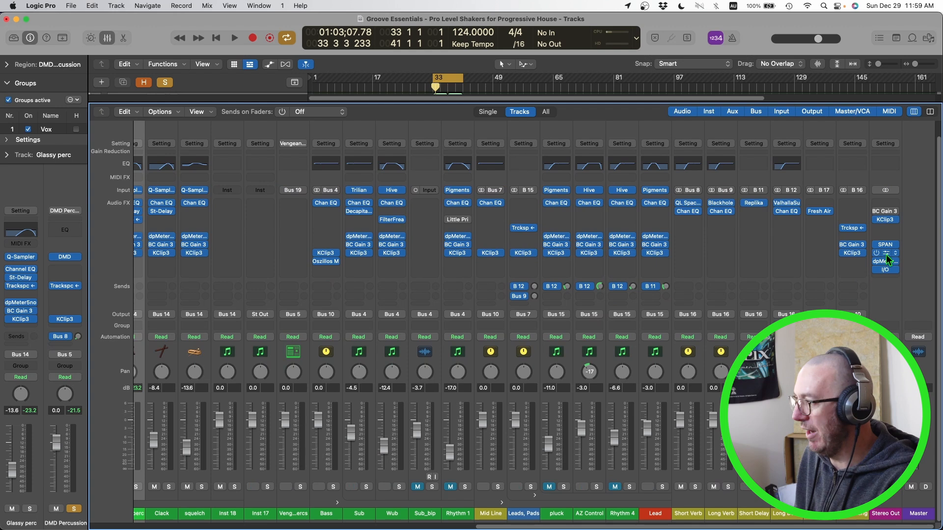
click(887, 254)
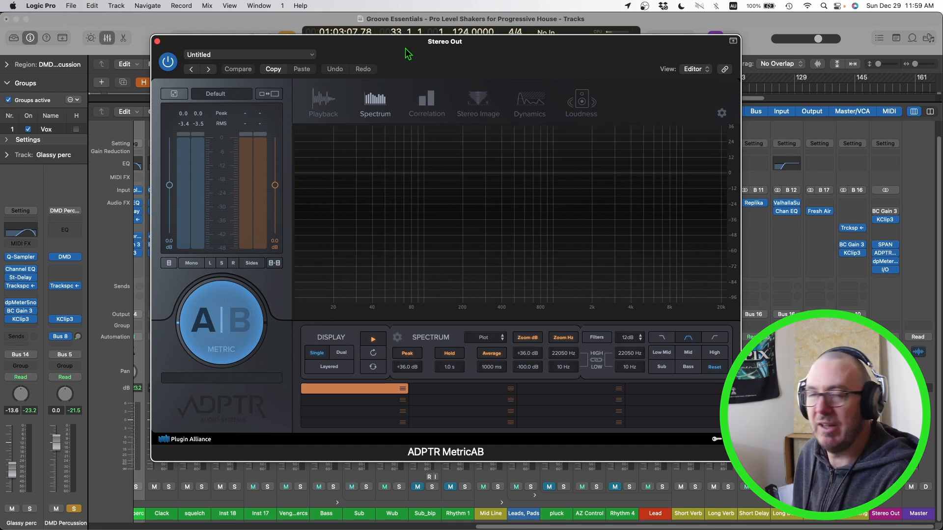
drag(165, 43, 167, 42)
click(158, 41)
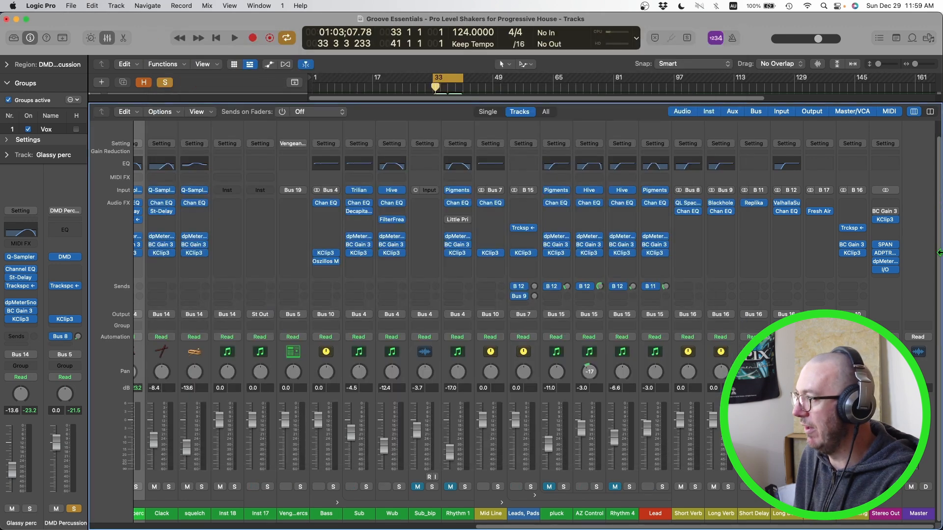
Step: Insert a Gain plug-in on the Stereo Out channel, turn on its Mono option, and audition the soloed percussion
click(890, 228)
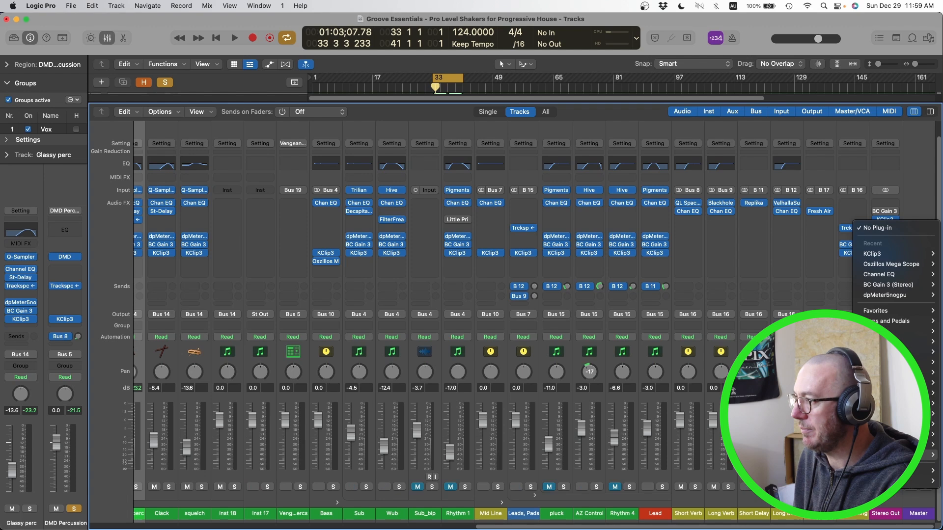
click(786, 456)
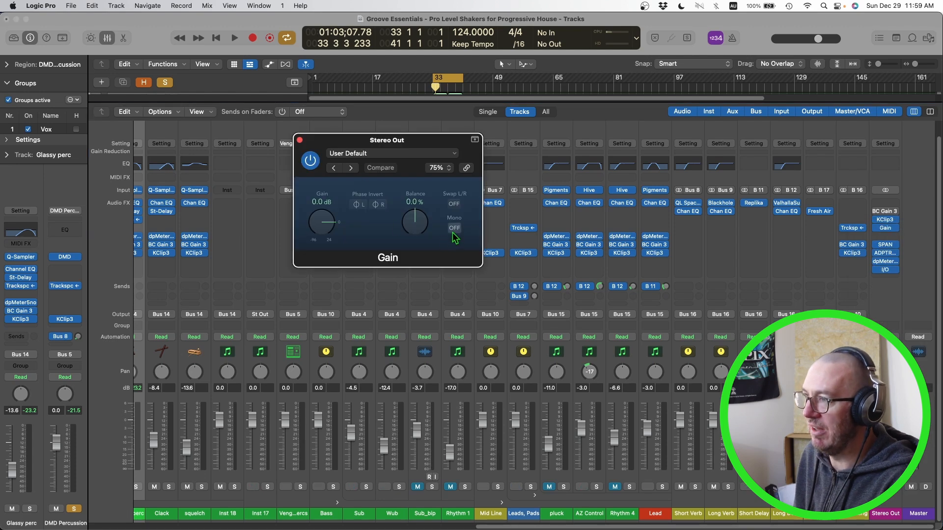
click(454, 229)
key(space)
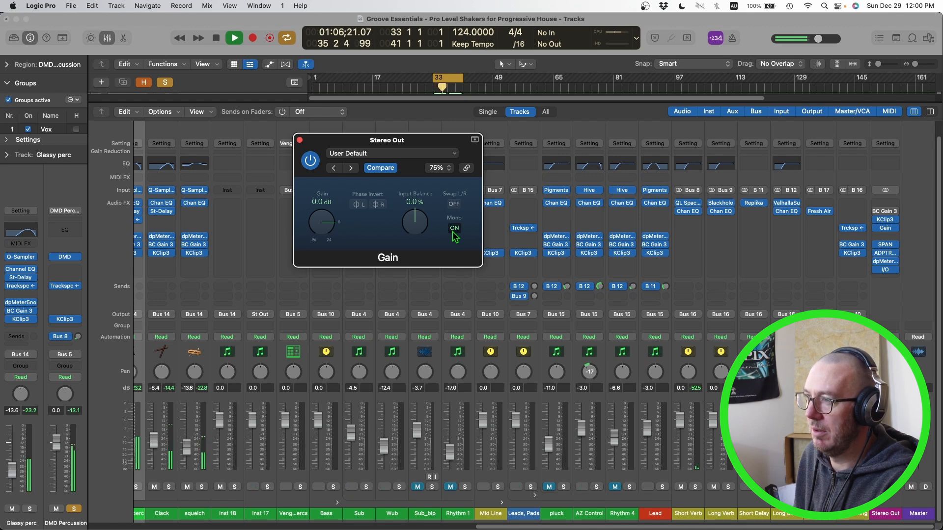
key(space)
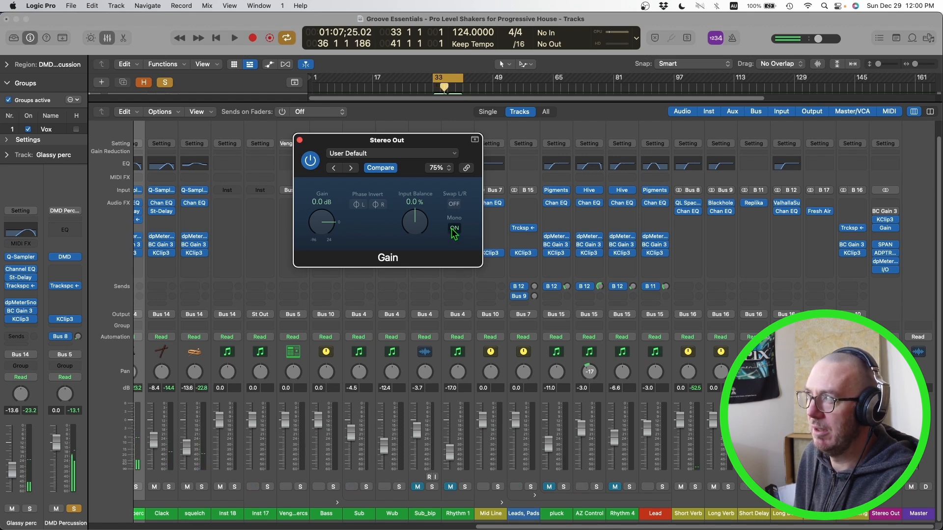
key(space)
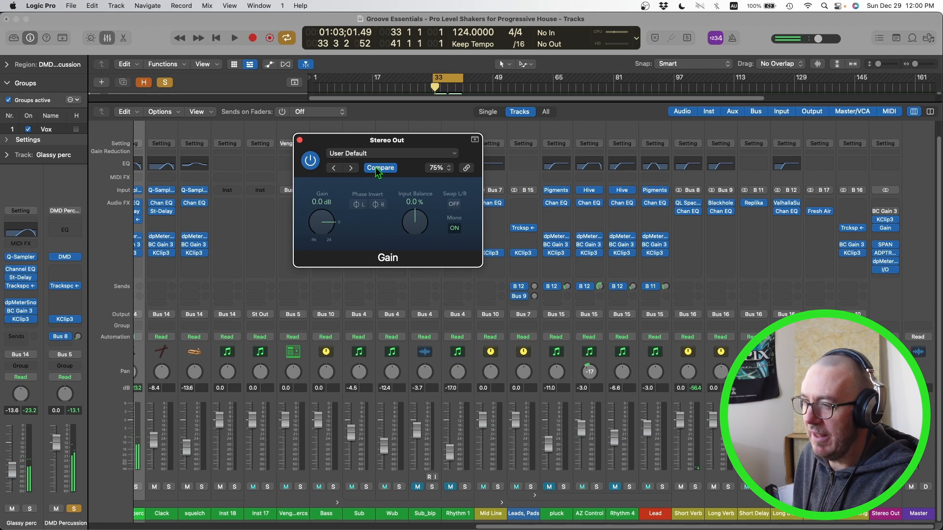
Step: Reopen Glassy perc's Stereo Delay and arrange its window side by side with the Stereo Out Gain window
scroll(377, 347, left, 10)
scroll(530, 319, left, 2)
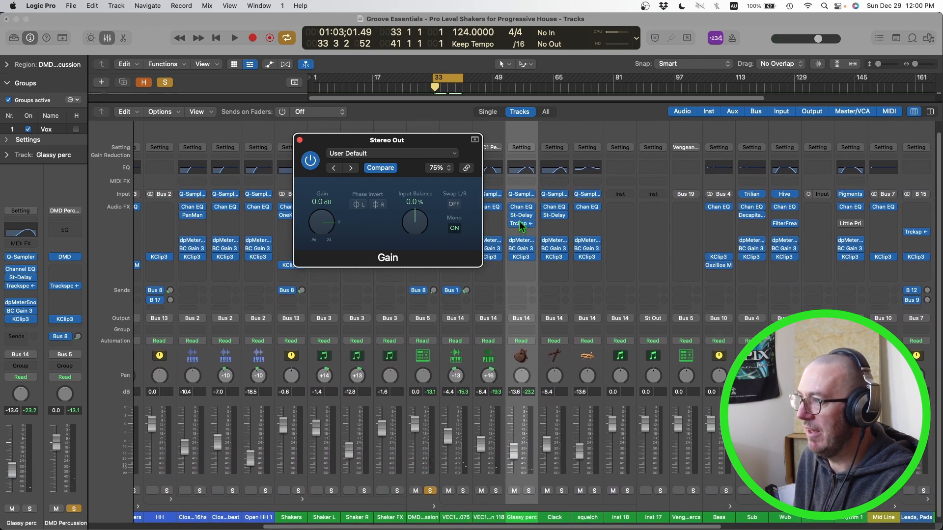
click(520, 215)
key(space)
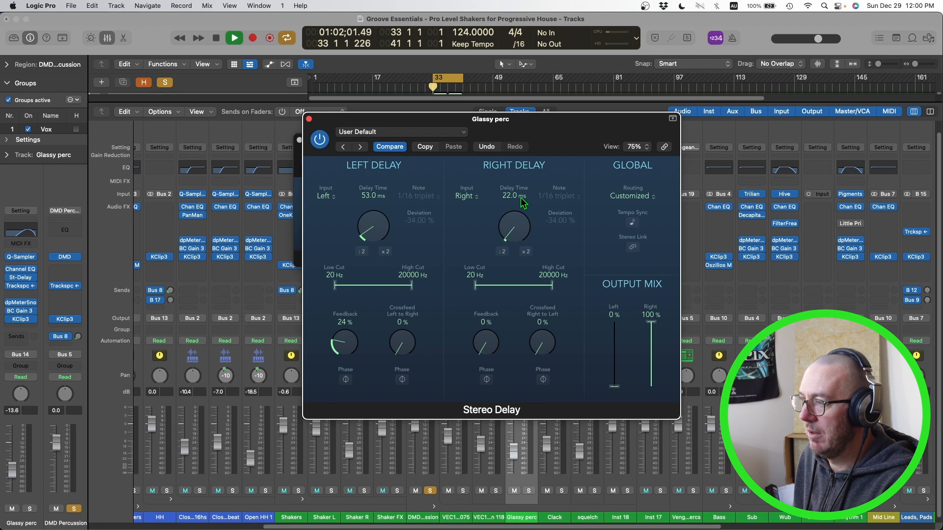
drag(437, 118, 570, 109)
drag(396, 129, 291, 118)
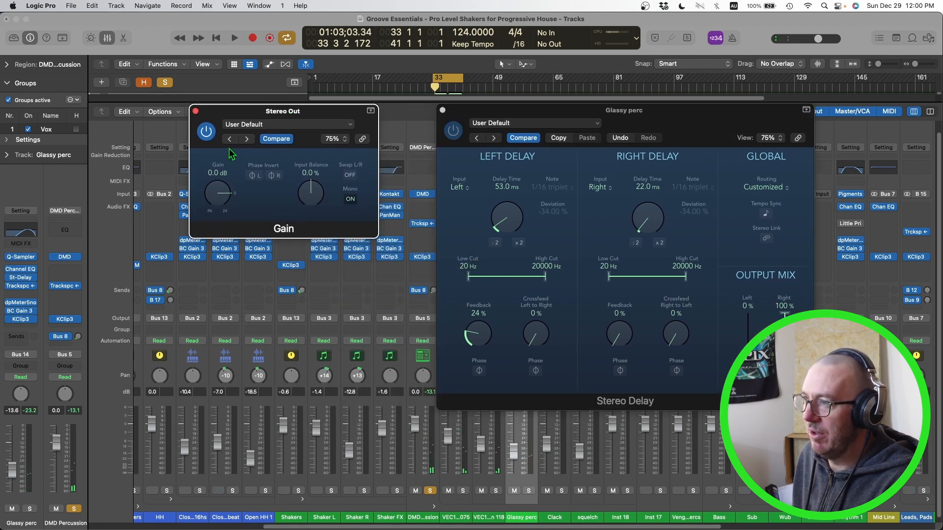
Step: Compare the soloed percussion with the Gain plug-in's Mono option off and on during playback
click(350, 199)
key(space)
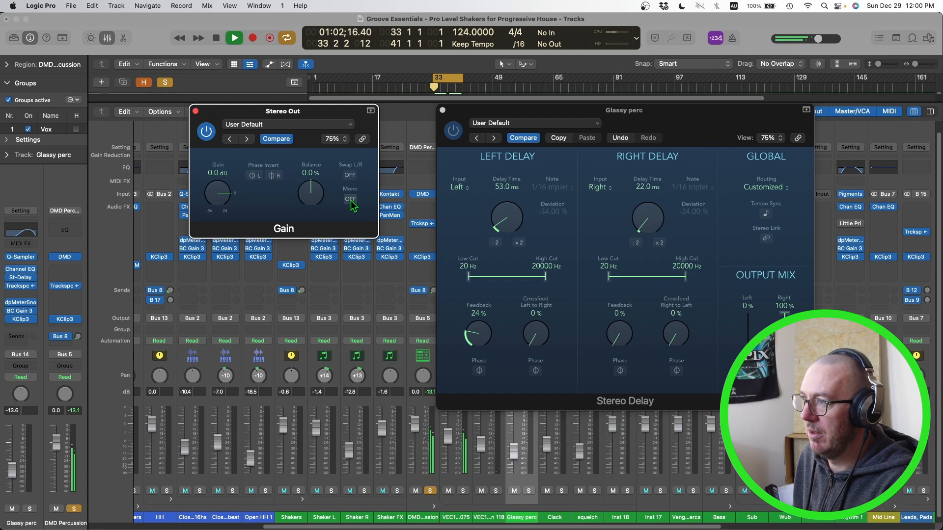
key(space)
click(351, 200)
key(space)
key(space)
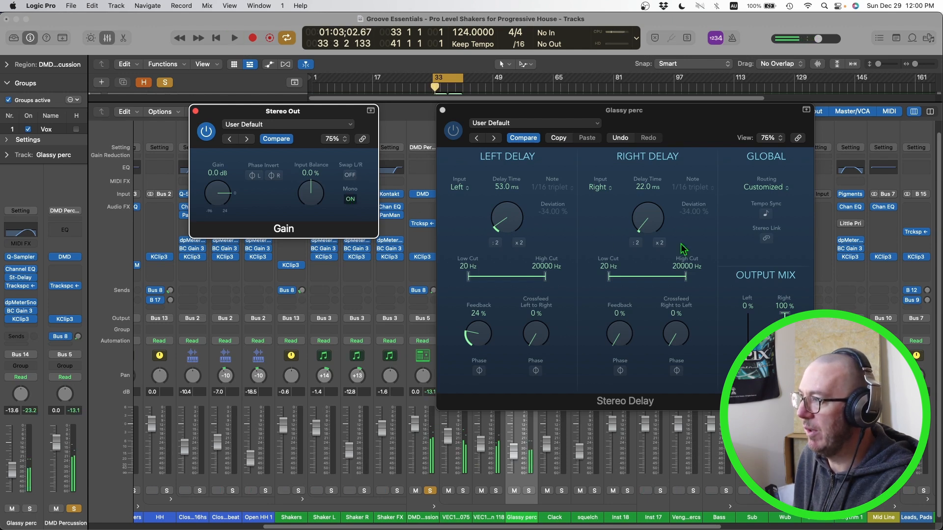
Step: Set Glassy perc's right delay time to 10 ms and audition the percussion in mono
click(645, 222)
drag(647, 227, 647, 229)
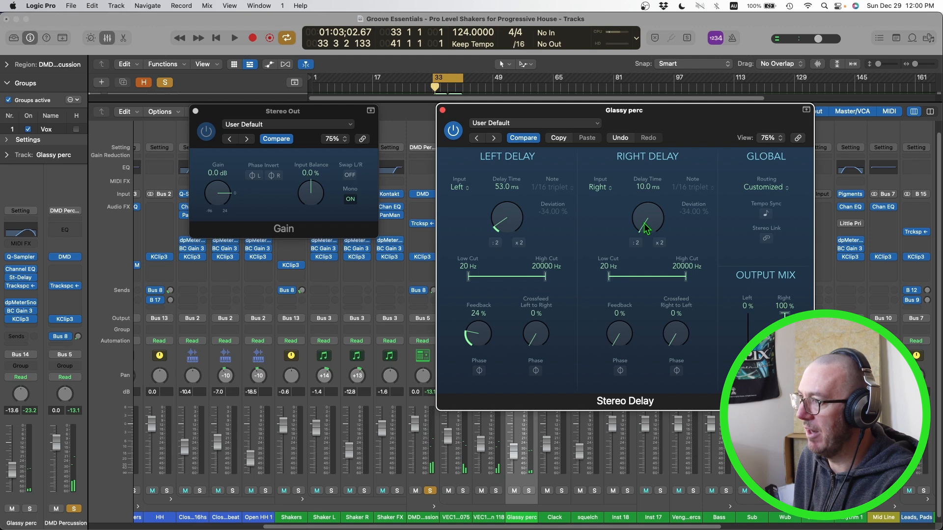
key(space)
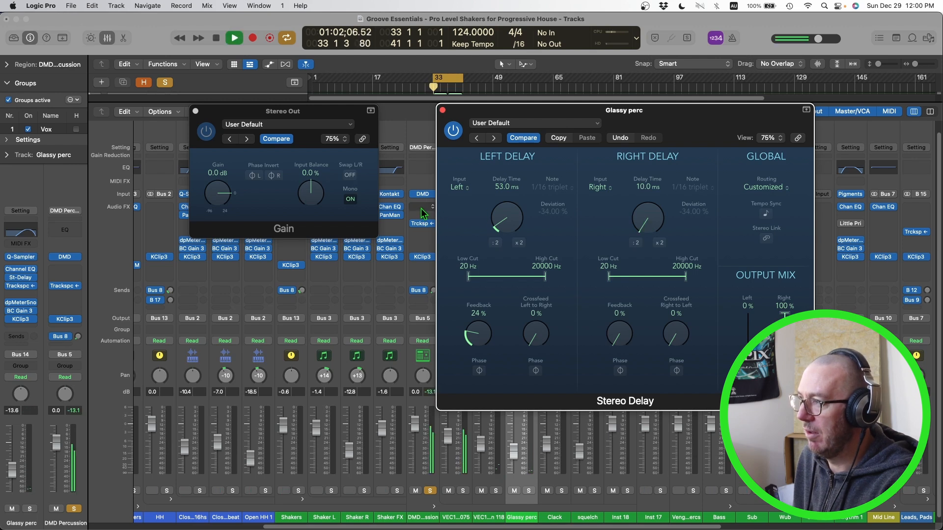
key(space)
Step: Audition a right delay time of 15 ms on Glassy perc in mono and return it to 10 ms during playback
drag(647, 225, 647, 223)
key(space)
key(space)
key(space)
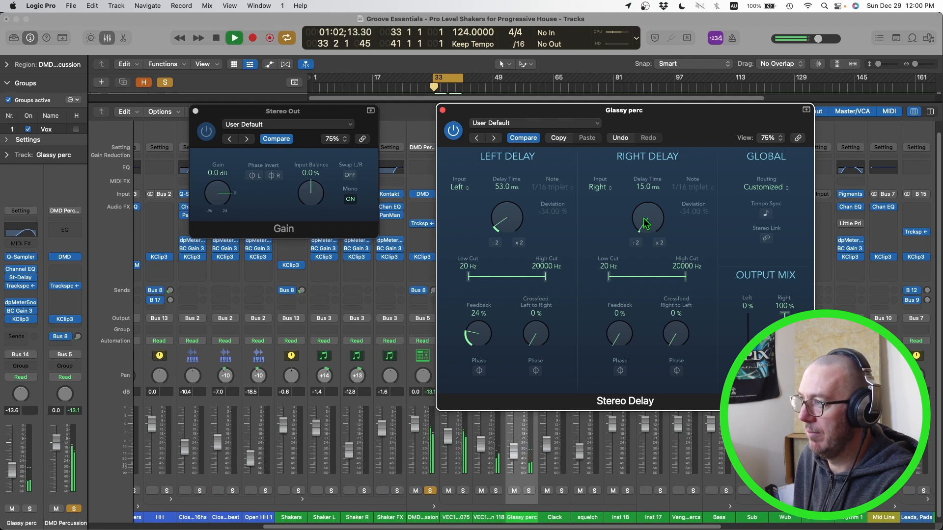
drag(645, 224, 645, 225)
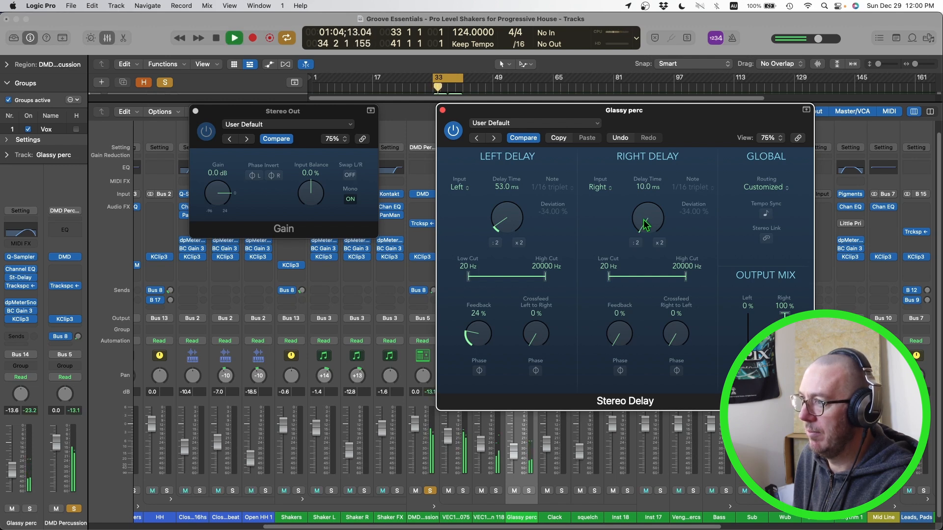
key(space)
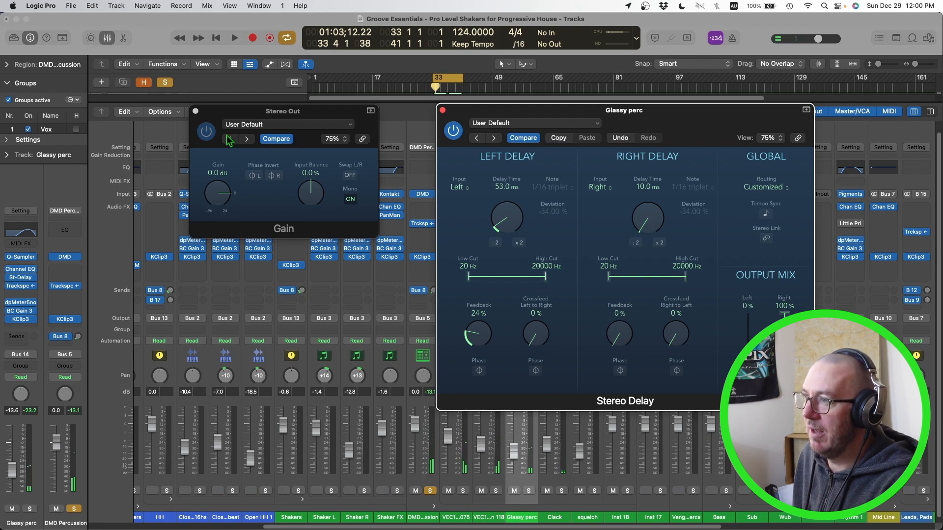
Step: Turn off Mono in the Stereo Out Gain, audition the percussion in stereo, and close the Gain and Stereo Delay windows
click(352, 199)
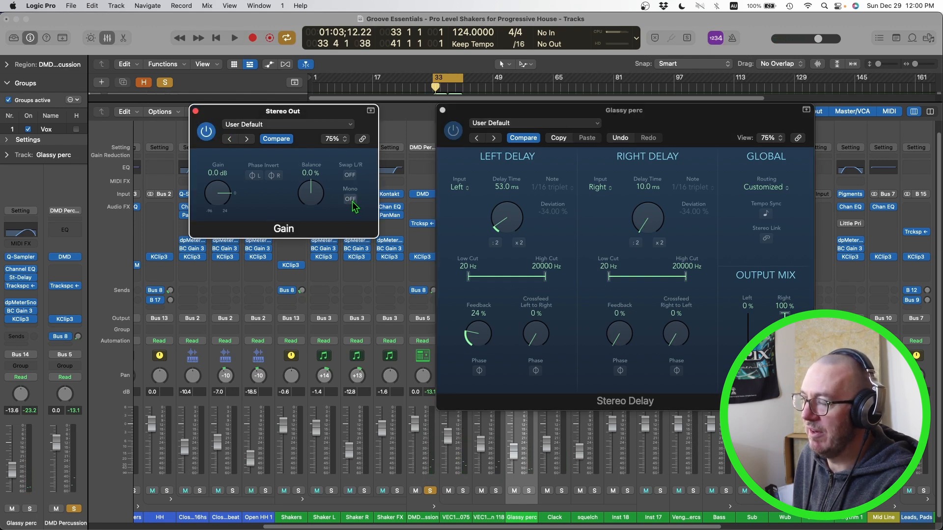
key(space)
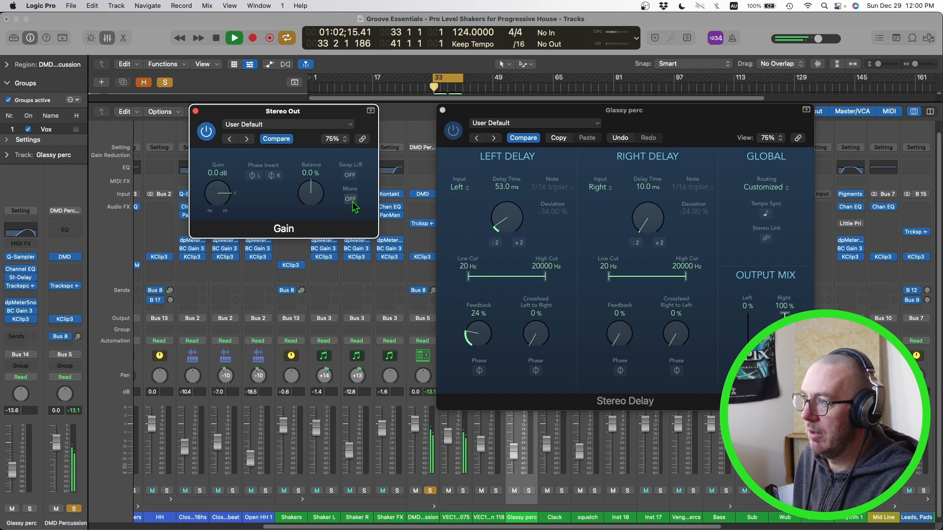
key(space)
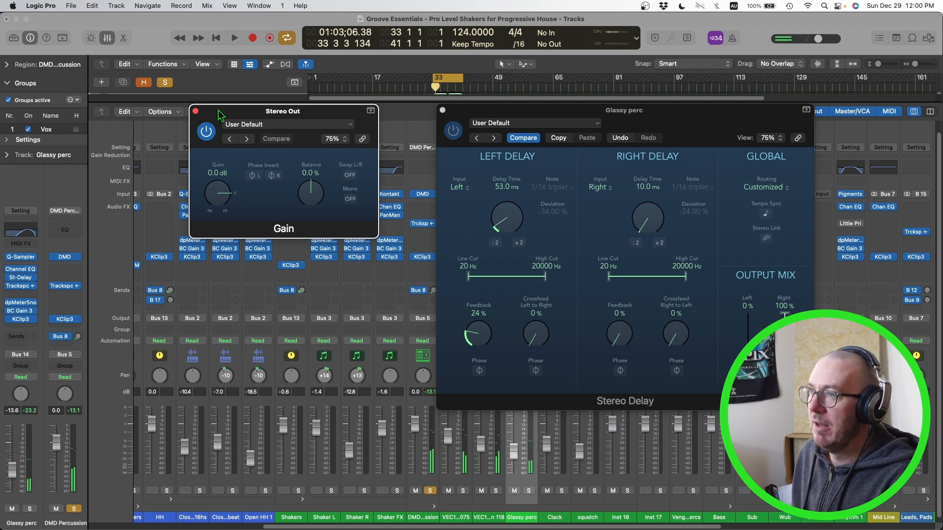
click(196, 111)
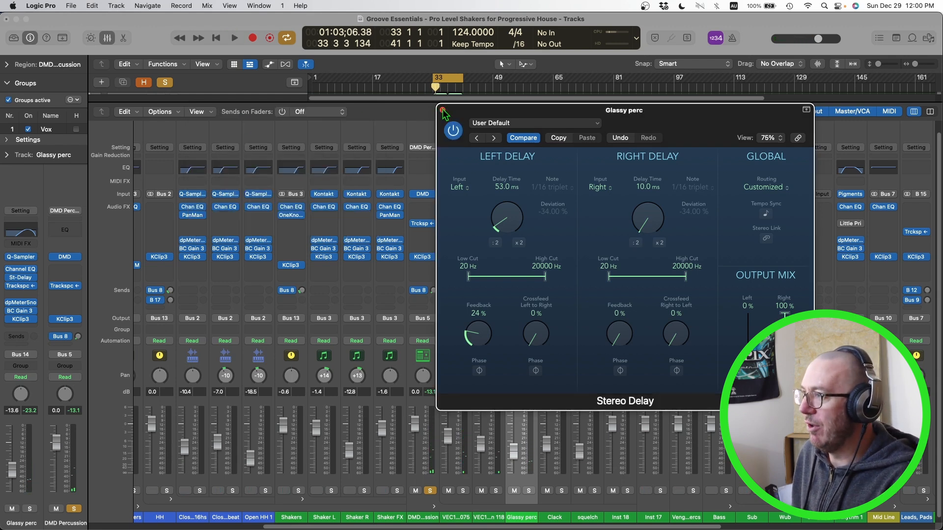
drag(501, 111, 448, 103)
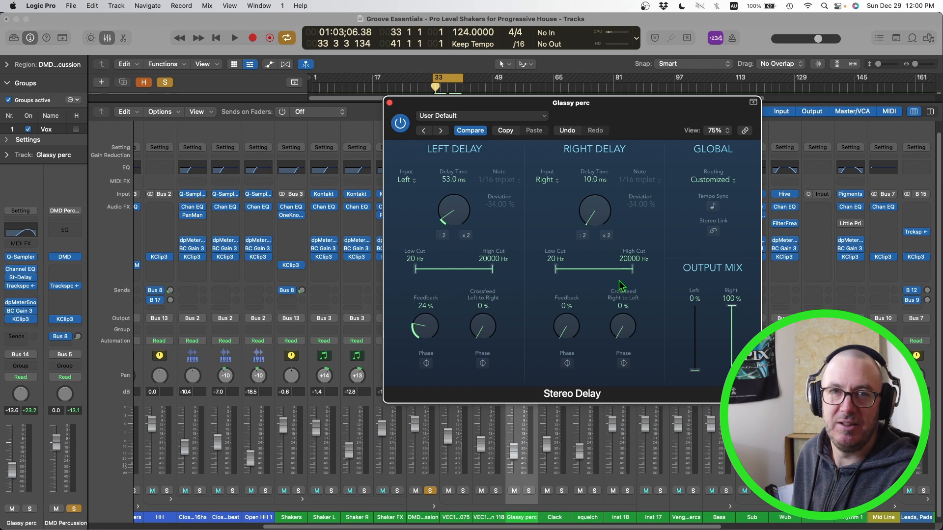
click(390, 103)
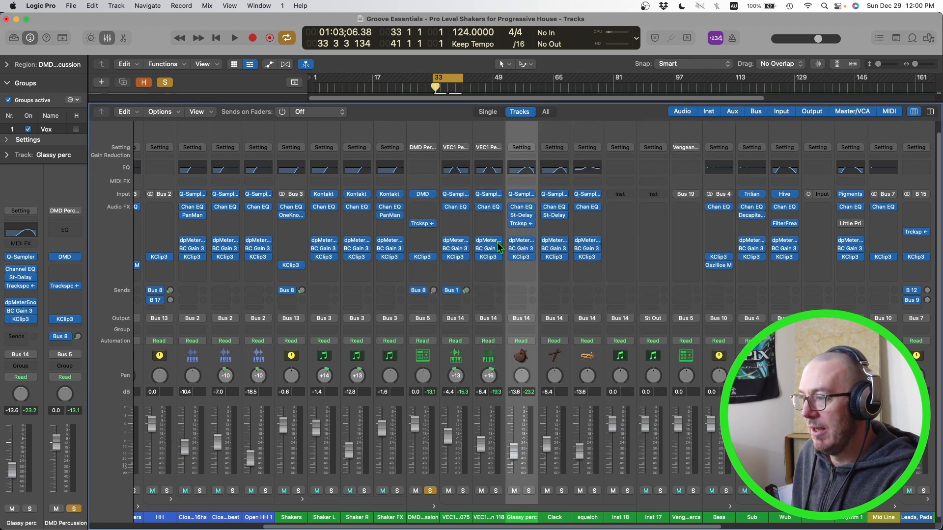
Step: Clear the DMD Percussion solo, hide the mixer, and audition the full groove with DMD Percussion muted and unmuted
click(431, 492)
key(x)
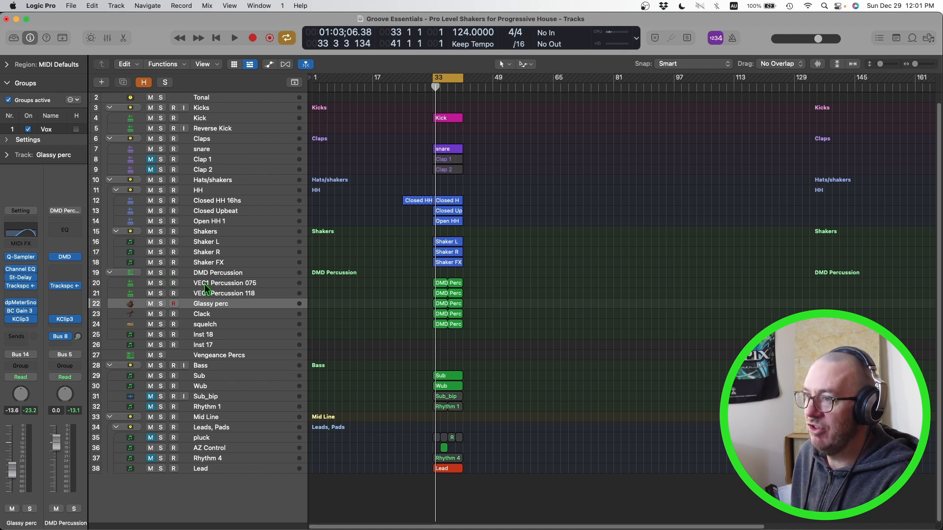
key(space)
click(151, 272)
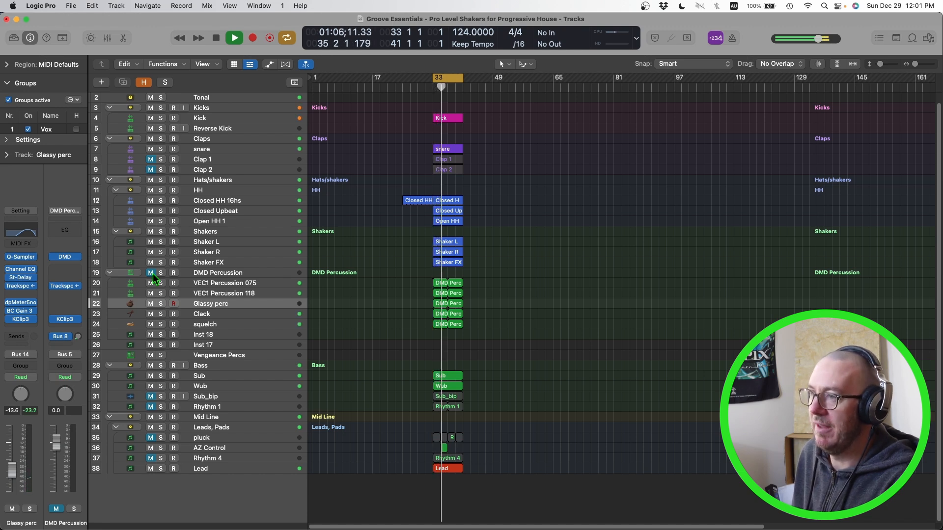
key(space)
key(space)
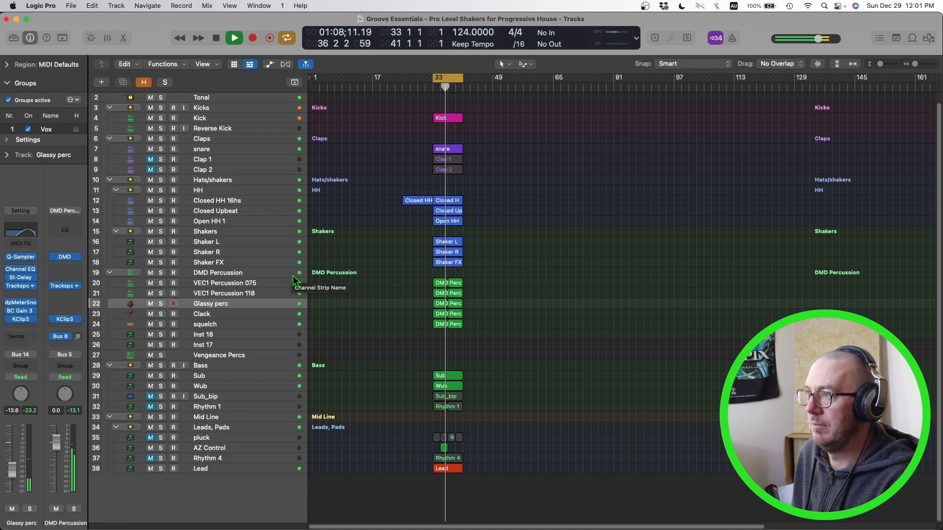
key(space)
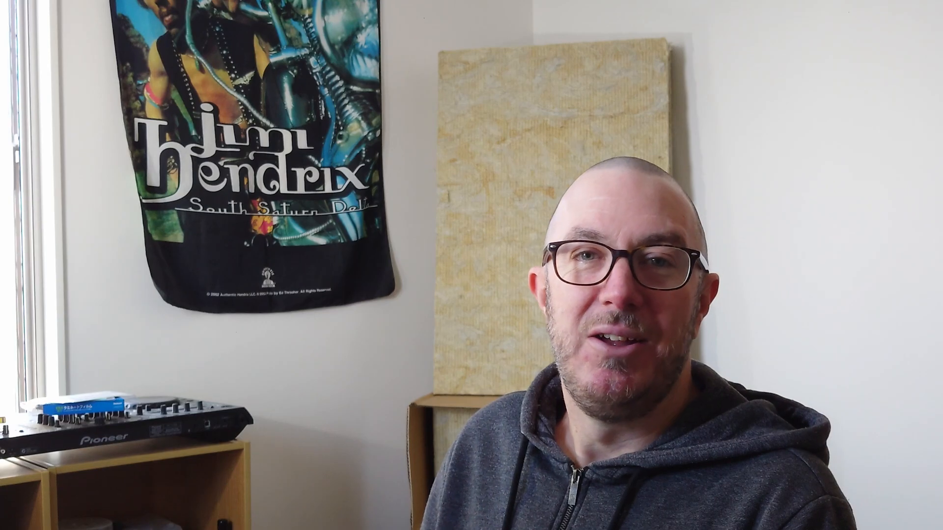